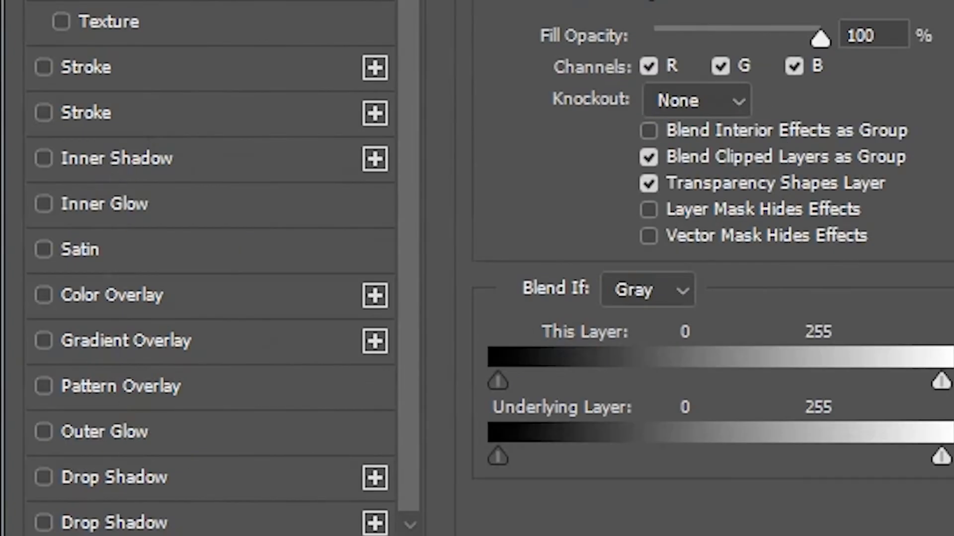
# Enable the Outer Glow effect and set the layer's general blend mode to Linear Dodge (Add)
pyautogui.click(42, 432)
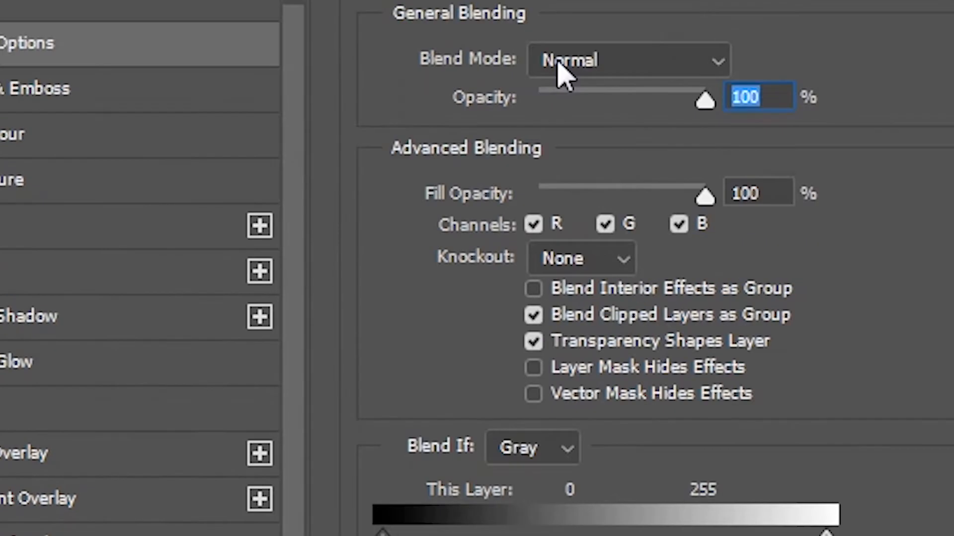
pyautogui.click(558, 65)
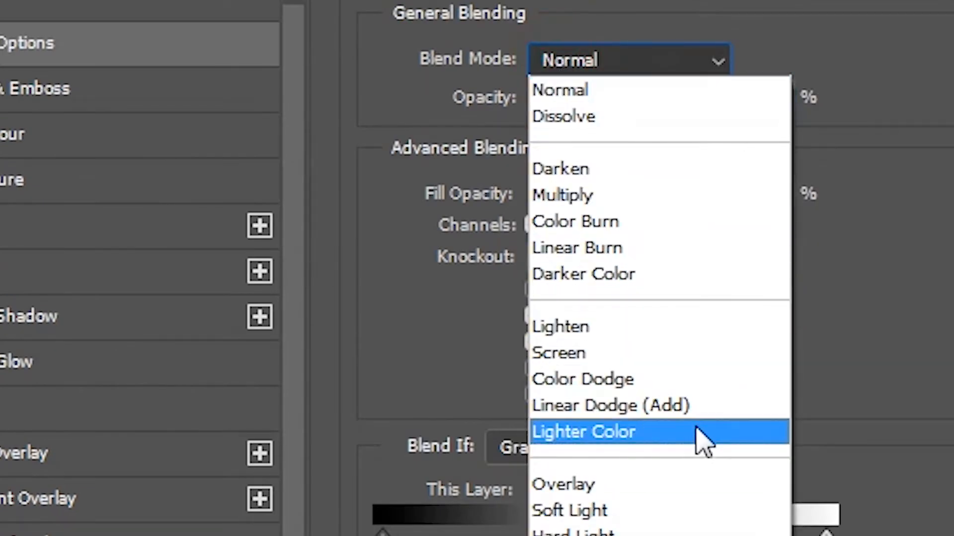
pyautogui.click(627, 414)
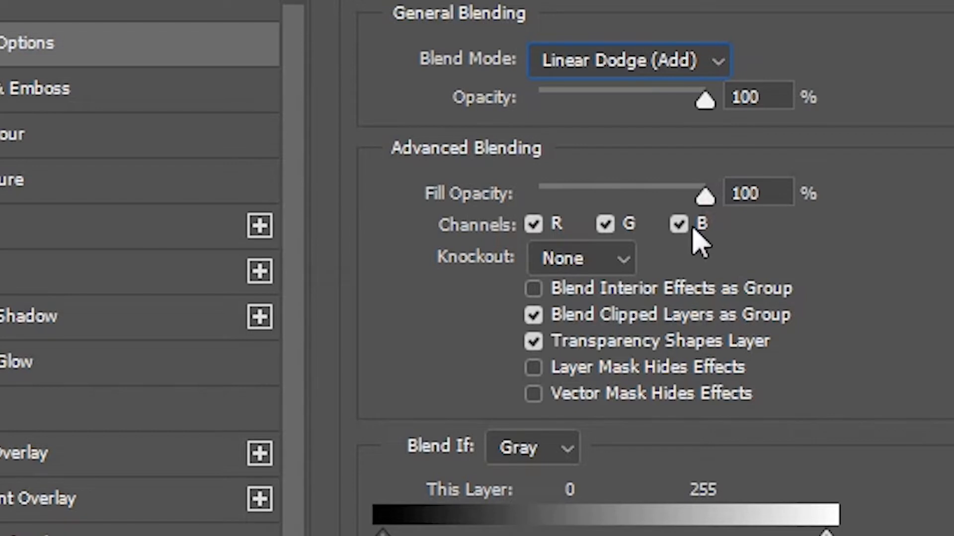
# Change the outer glow colour to bright pink and set the glow size to 15 px
pyautogui.click(15, 362)
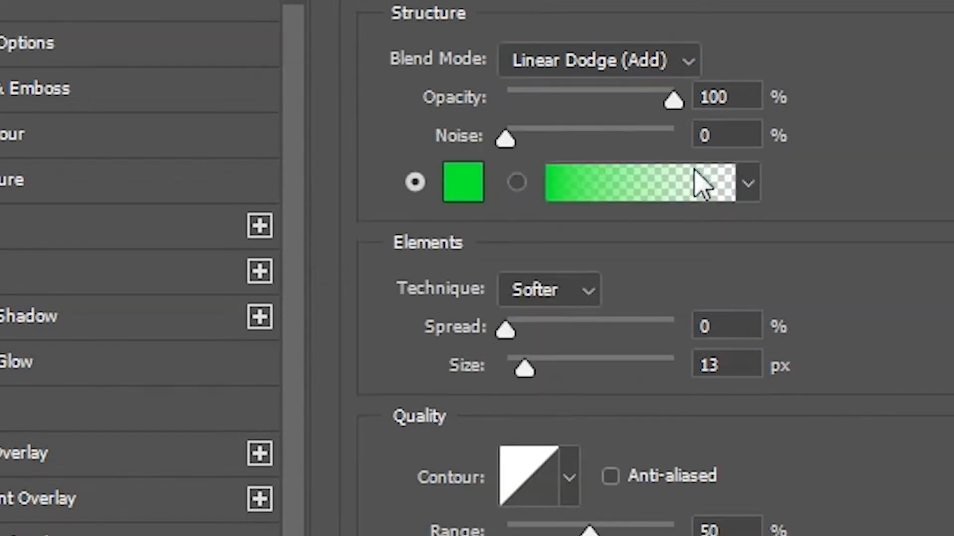
pyautogui.click(476, 185)
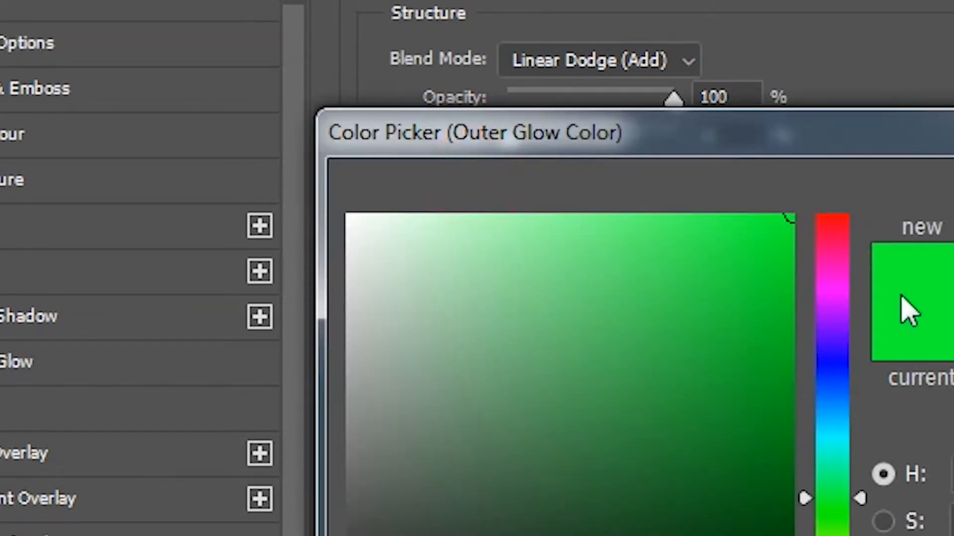
pyautogui.click(851, 272)
pyautogui.click(775, 263)
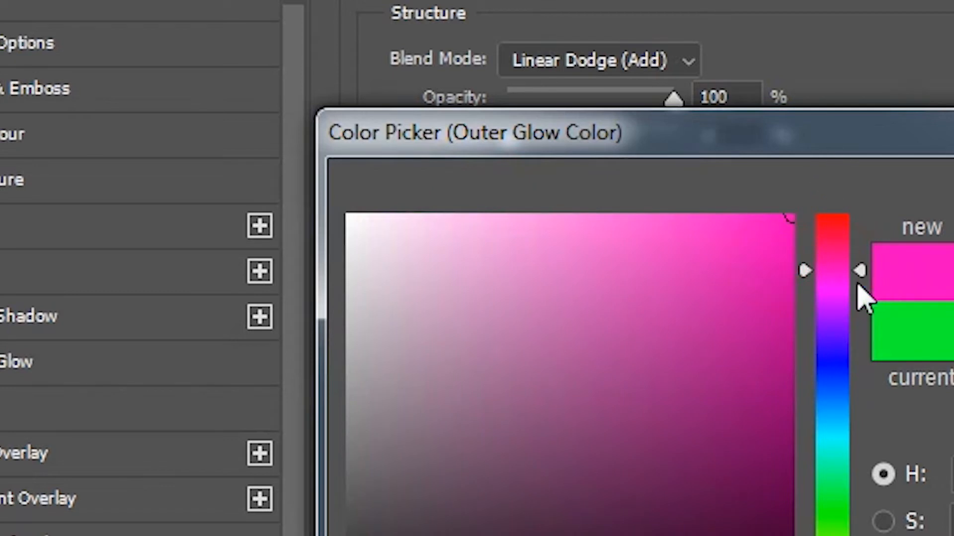
pyautogui.click(855, 262)
pyautogui.moveTo(856, 263); pyautogui.dragTo(856, 260)
pyautogui.press('Return')
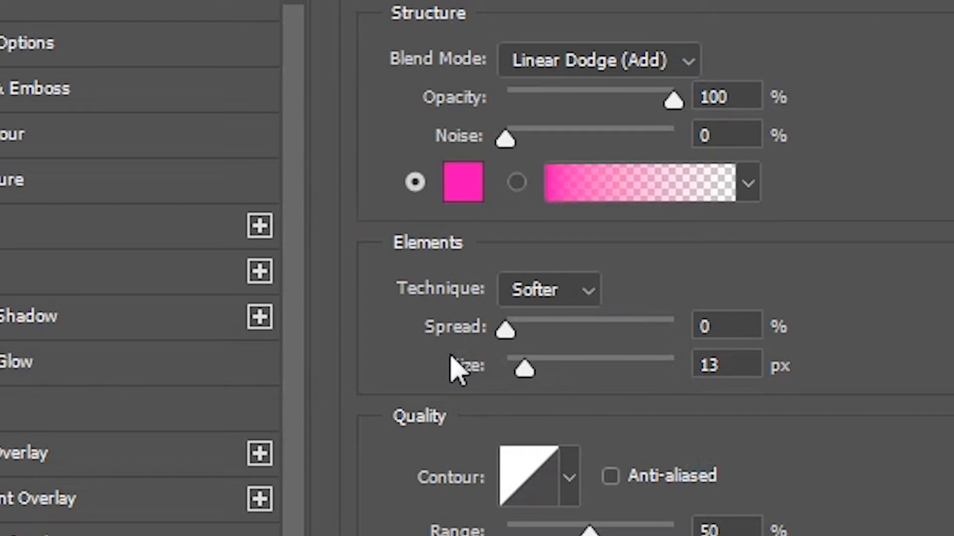
pyautogui.doubleClick(718, 366)
pyautogui.write('15')
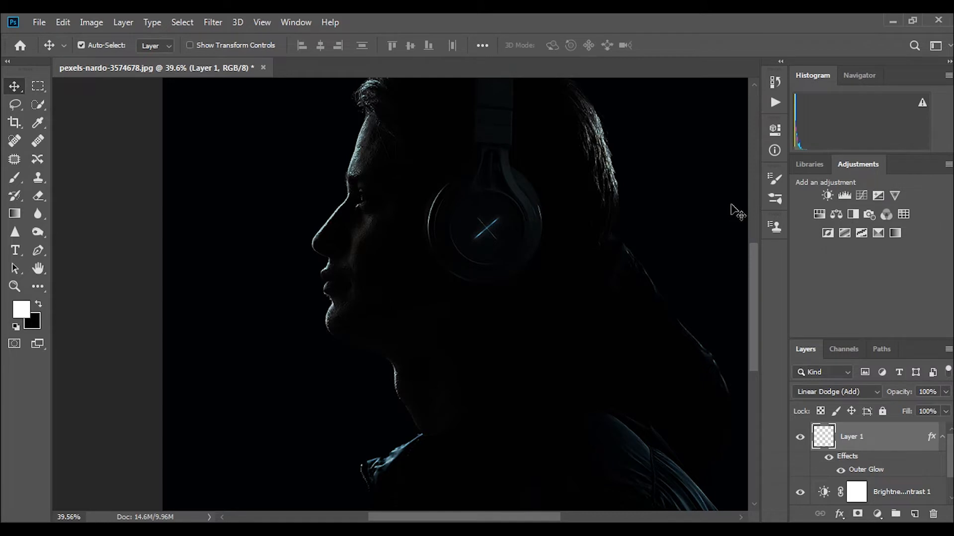
# Paint two crossing straight white brush strokes over the X mark on the headphone ear cup
pyautogui.scroll(5, 515, 256)
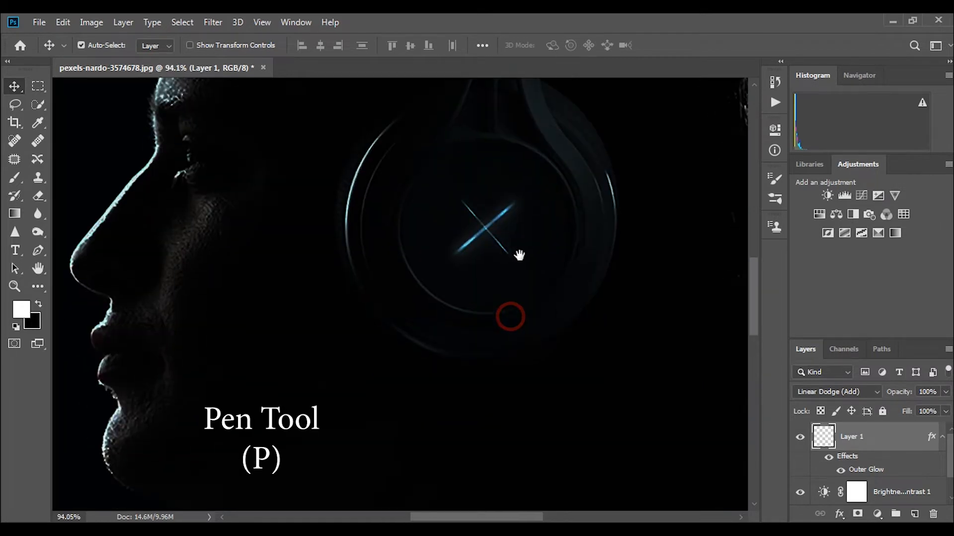
pyautogui.moveTo(519, 256); pyautogui.dragTo(519, 233)
pyautogui.press('p')
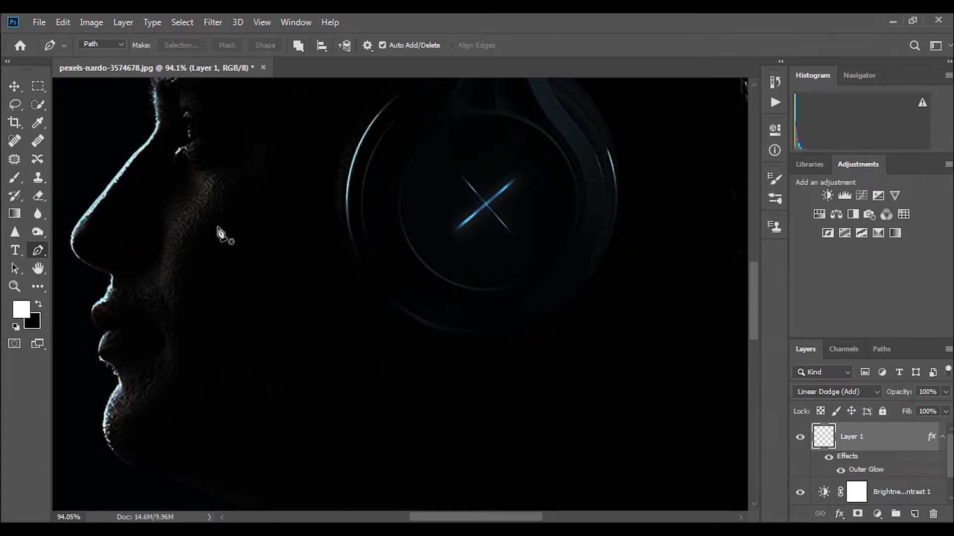
pyautogui.press('b')
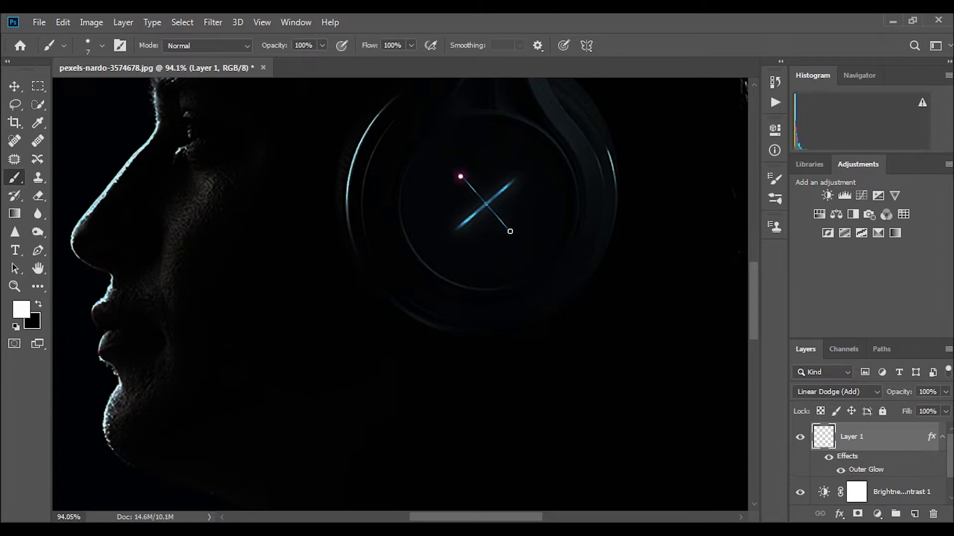
pyautogui.keyDown('shift'); pyautogui.click(510, 231); pyautogui.keyUp('shift')
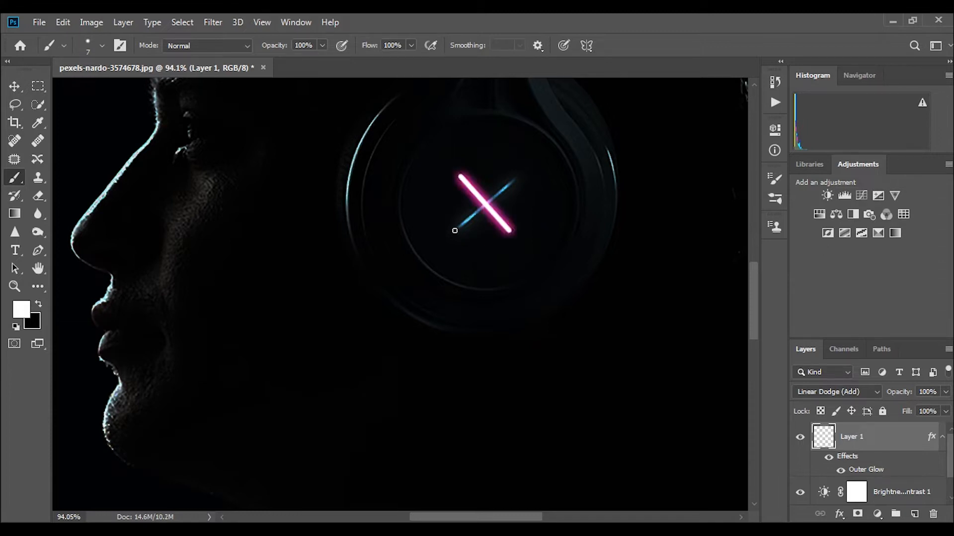
pyautogui.click(455, 231)
pyautogui.keyDown('shift'); pyautogui.click(518, 177); pyautogui.keyUp('shift')
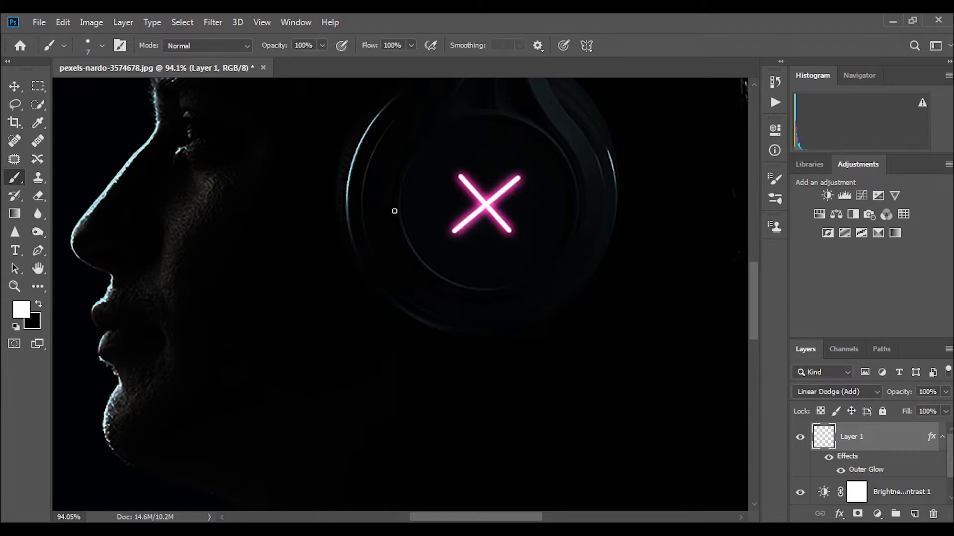
# Draw a closed, curved Pen path around the ear cup's inner ring, discarding the freehand brush arc
pyautogui.moveTo(401, 191)
pyautogui.mouseDown()
pyautogui.moveTo(402, 226)
pyautogui.moveTo(420, 257)
pyautogui.moveTo(463, 281)
pyautogui.mouseUp()
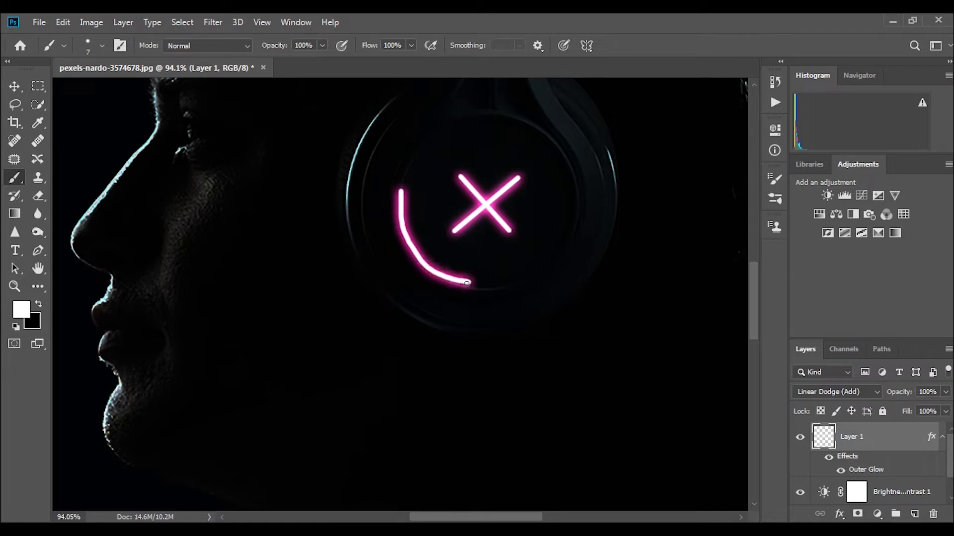
pyautogui.hotkey('ctrl', 'z')
pyautogui.press('p')
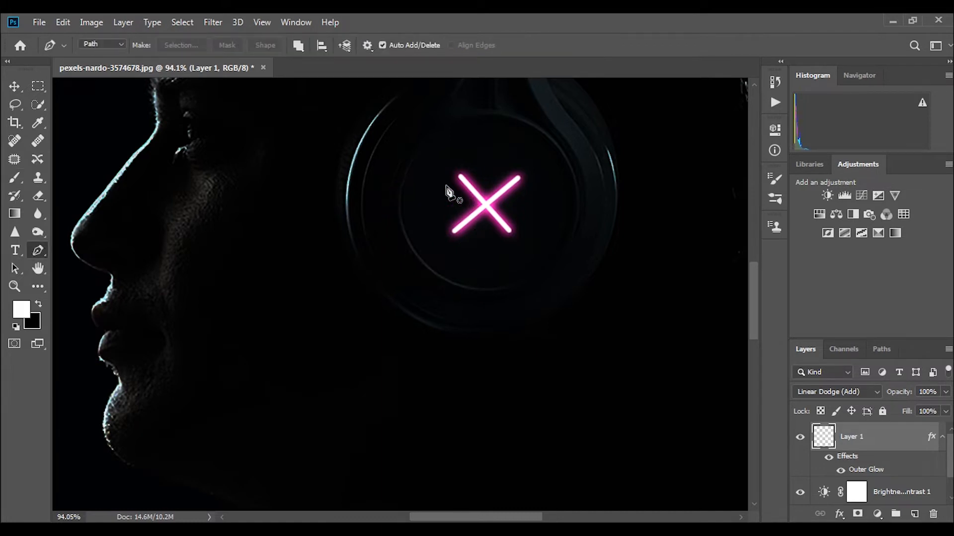
pyautogui.click(452, 126)
pyautogui.moveTo(440, 277)
pyautogui.mouseDown()
pyautogui.moveTo(495, 326)
pyautogui.moveTo(536, 386)
pyautogui.moveTo(537, 368)
pyautogui.moveTo(528, 367)
pyautogui.moveTo(515, 400)
pyautogui.moveTo(456, 284)
pyautogui.mouseUp()
pyautogui.moveTo(578, 209)
pyautogui.mouseDown()
pyautogui.moveTo(583, 113)
pyautogui.moveTo(578, 199)
pyautogui.mouseUp()
pyautogui.scroll(3, 578, 199)
pyautogui.moveTo(484, 188); pyautogui.dragTo(579, 187)
pyautogui.click(453, 201)
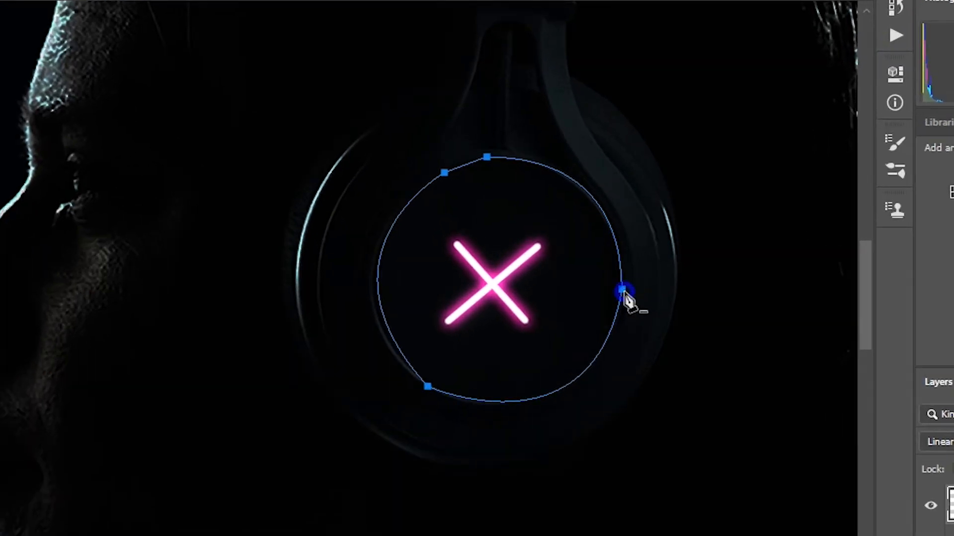
# Stroke the inner ring path using the Brush with Simulate Pressure off, and delete the path
pyautogui.rightClick(623, 298)
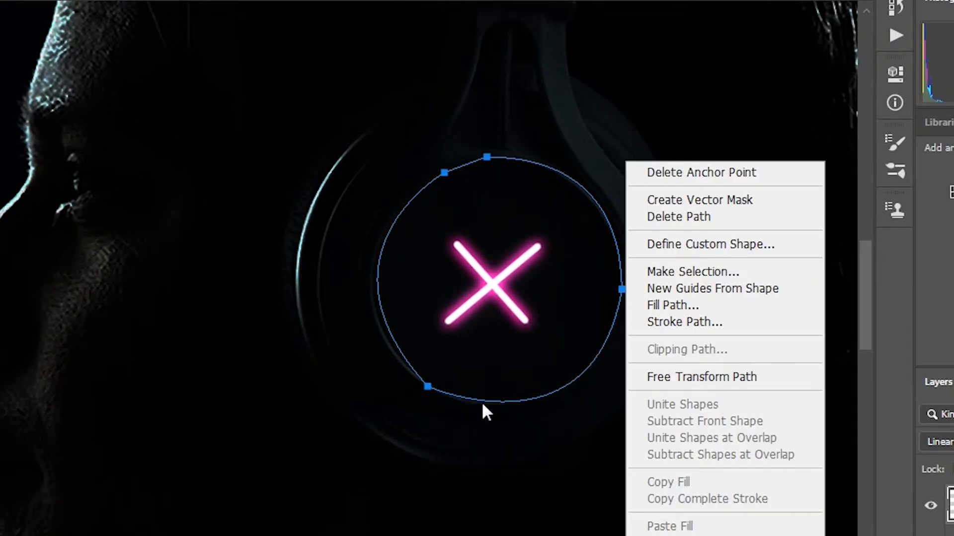
pyautogui.click(672, 323)
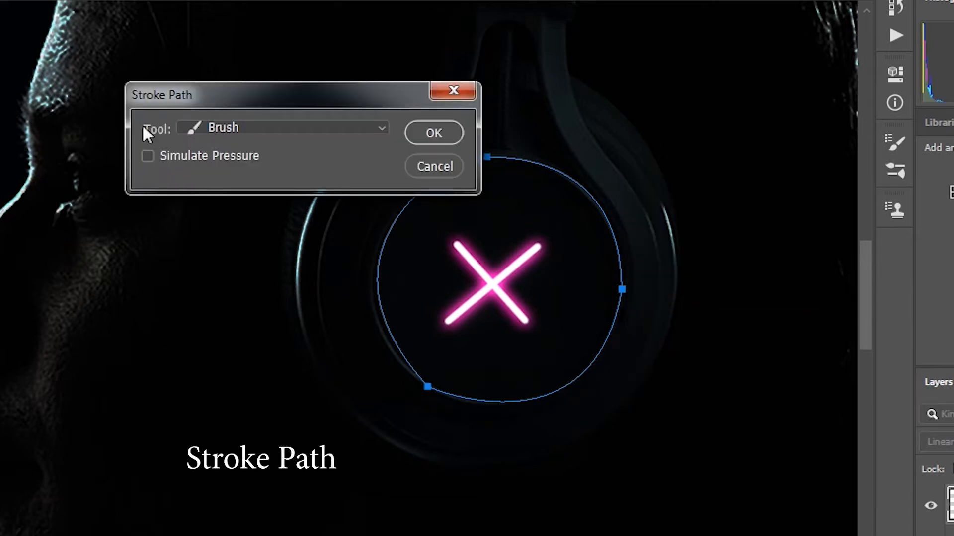
pyautogui.click(428, 135)
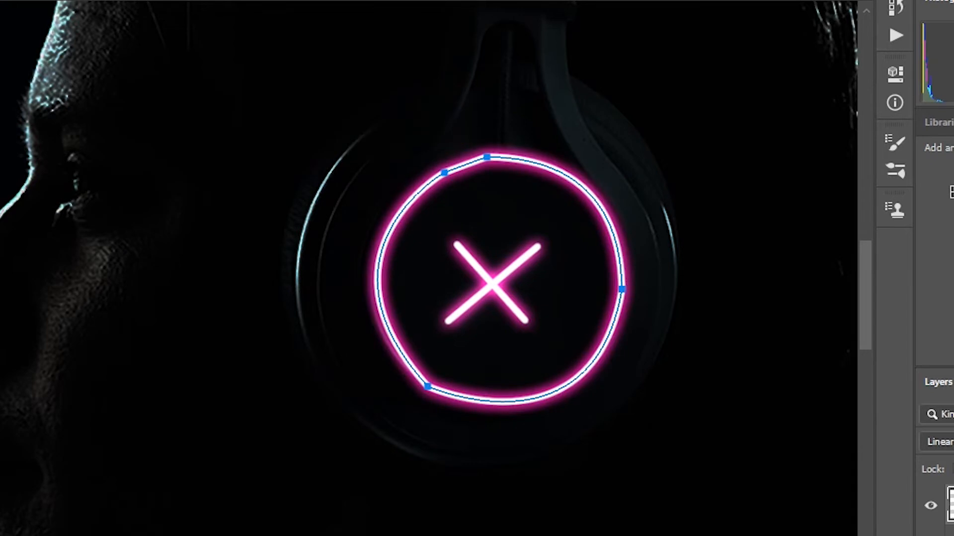
pyautogui.click(444, 172)
pyautogui.rightClick(622, 286)
pyautogui.click(681, 215)
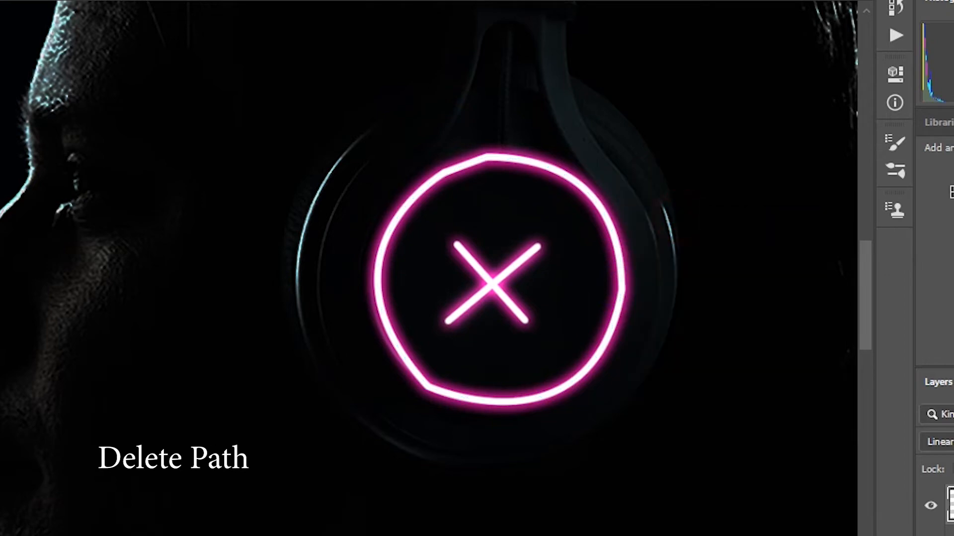
pyautogui.scroll(-3, 68, 451)
pyautogui.moveTo(239, 268); pyautogui.dragTo(356, 265)
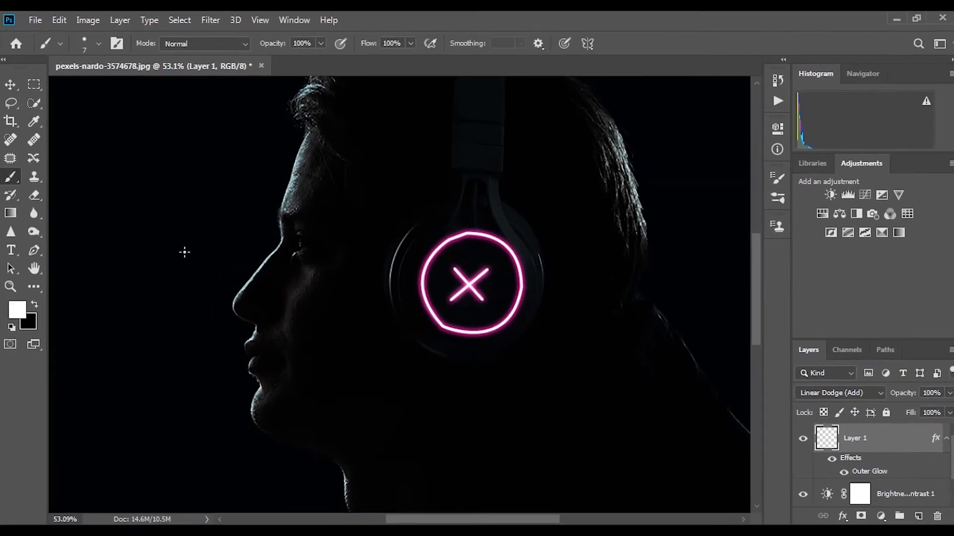
pyautogui.rightClick(192, 197)
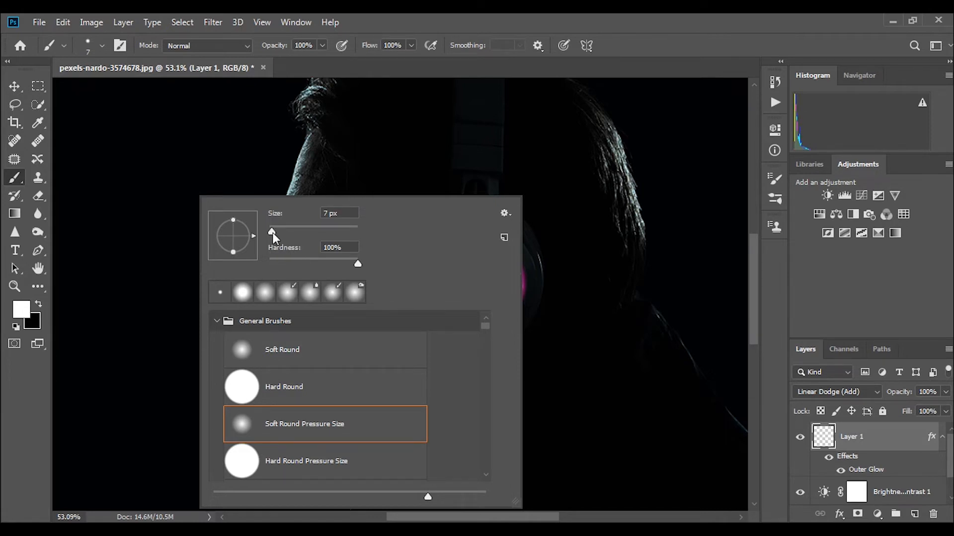
pyautogui.click(631, 26)
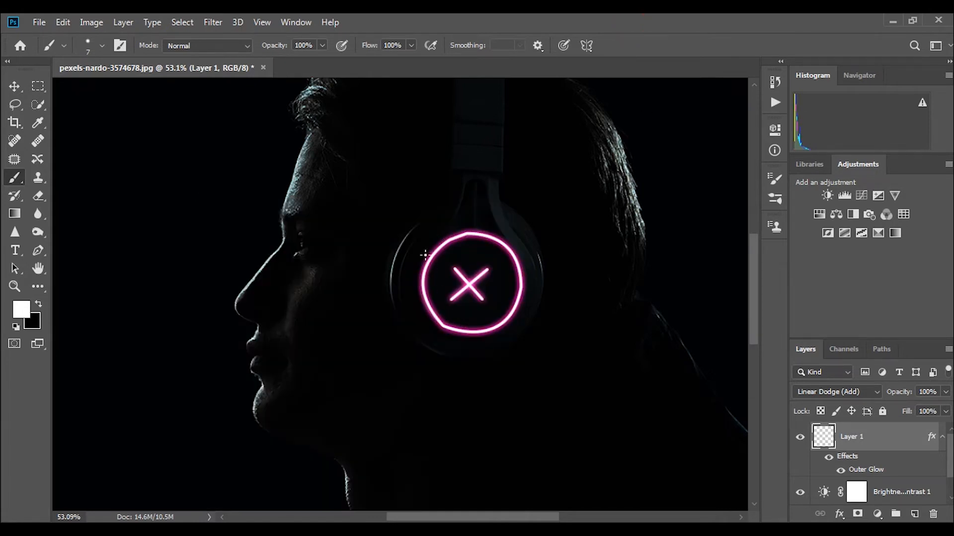
# Trace the outer edge of the ear cup with a curved Pen path, from its upper front around the bottom to the back
pyautogui.scroll(4, 455, 281)
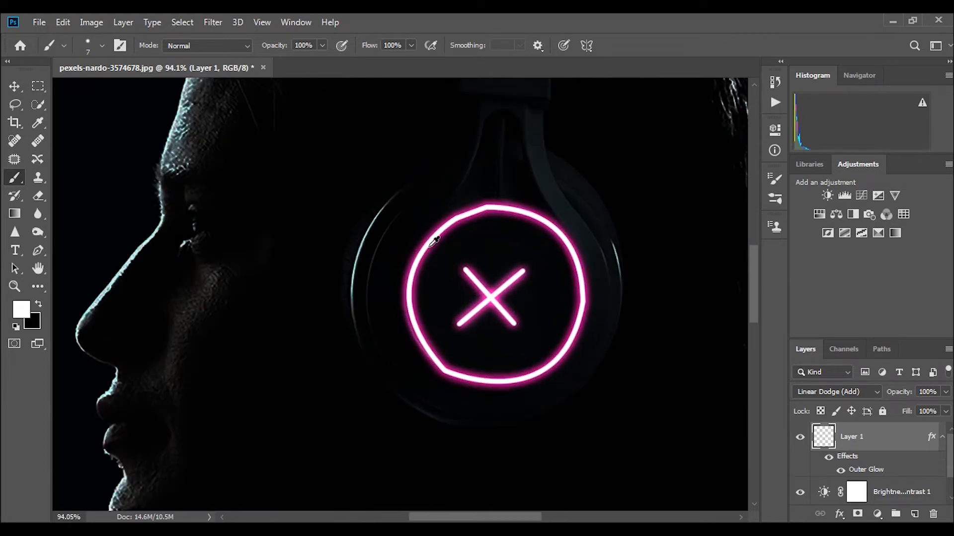
pyautogui.moveTo(492, 244); pyautogui.dragTo(447, 180)
pyautogui.press('p')
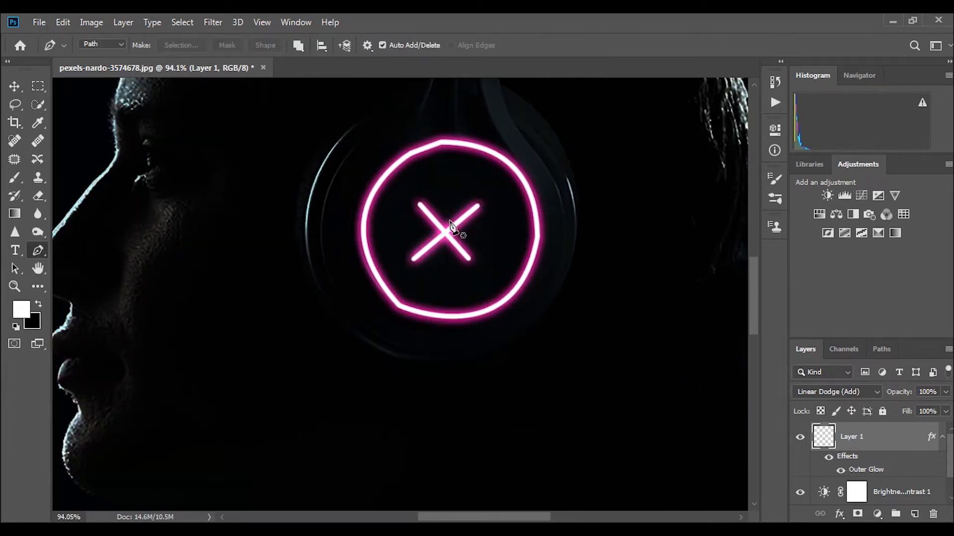
pyautogui.scroll(3, 357, 144)
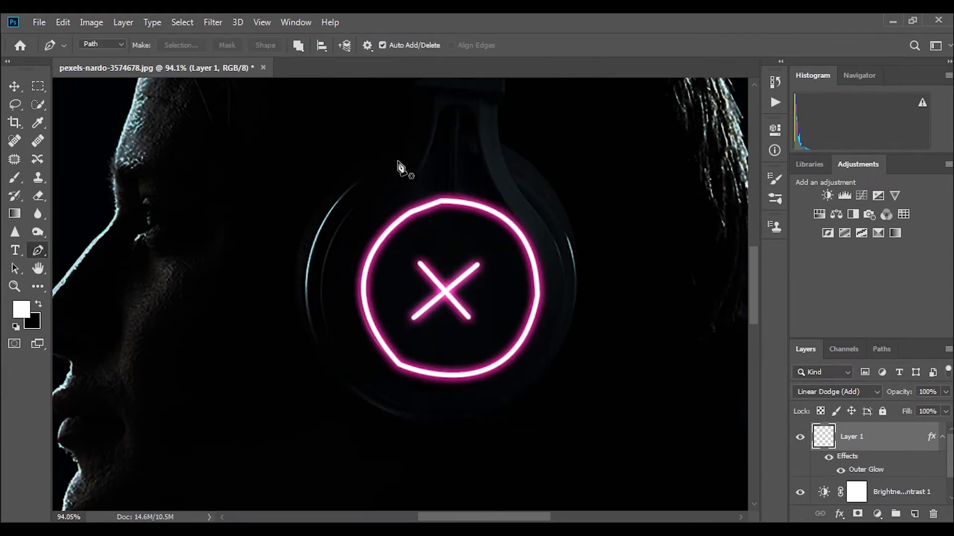
pyautogui.click(400, 159)
pyautogui.moveTo(336, 372); pyautogui.dragTo(428, 431)
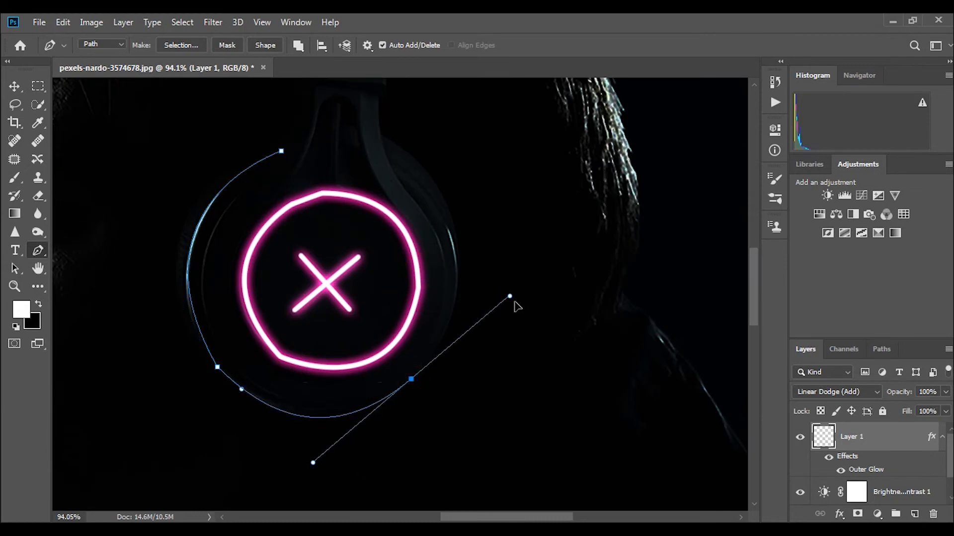
pyautogui.moveTo(513, 302); pyautogui.dragTo(430, 366)
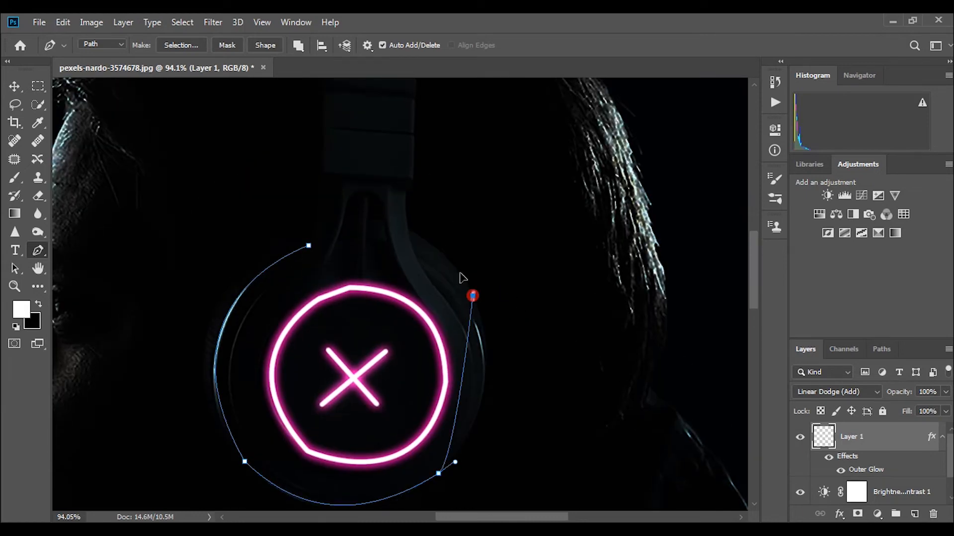
pyautogui.moveTo(459, 273); pyautogui.dragTo(443, 263)
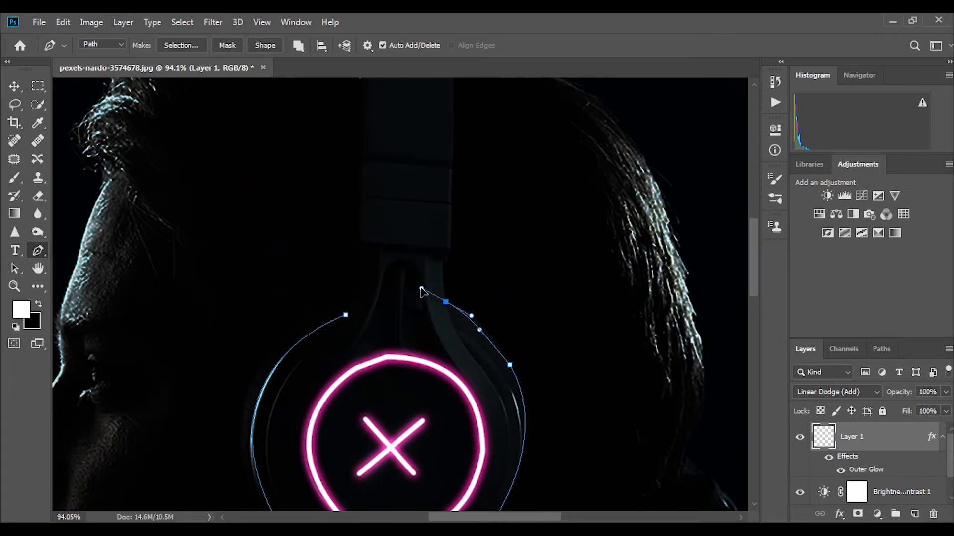
# Continue the Pen path up and around the headband, and close it at the starting anchor on the ear cup
pyautogui.moveTo(427, 293); pyautogui.dragTo(451, 188)
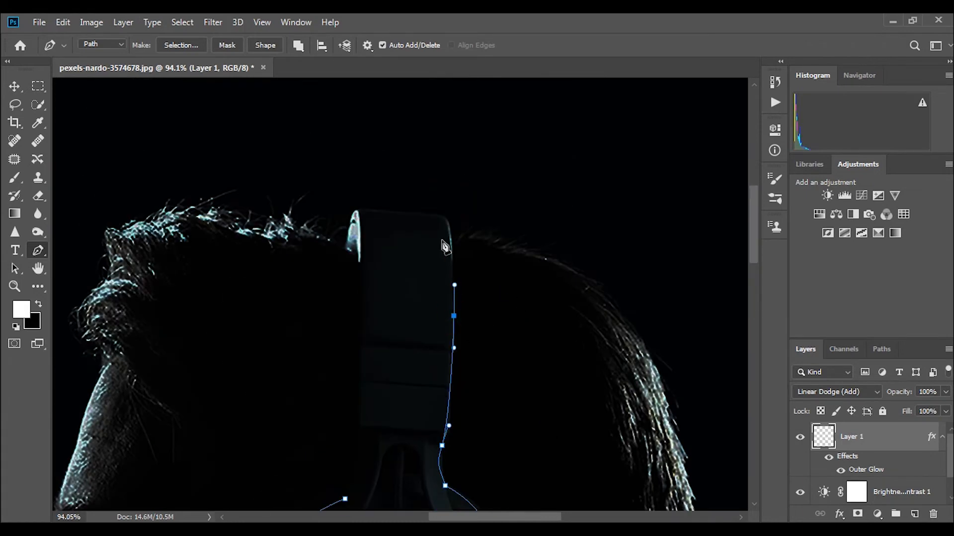
pyautogui.moveTo(418, 214); pyautogui.dragTo(362, 238)
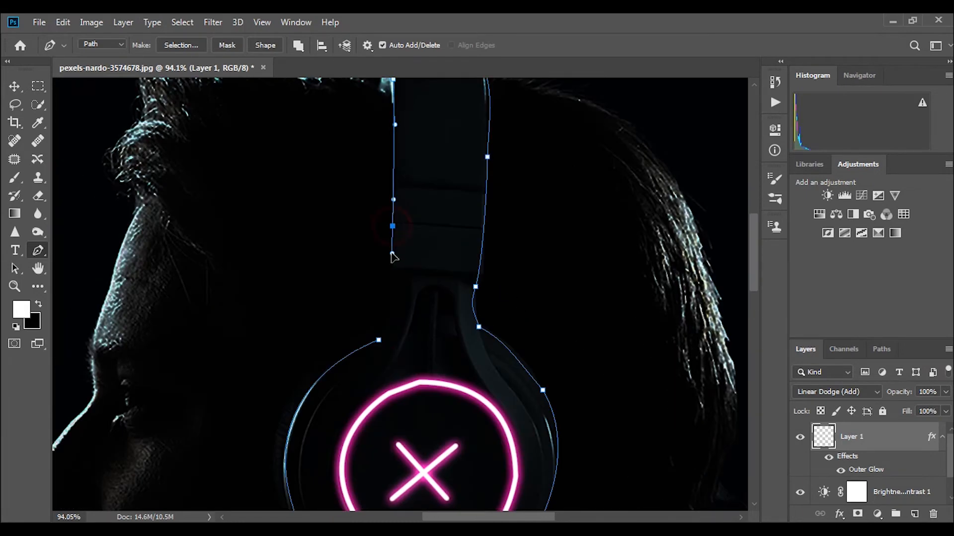
pyautogui.moveTo(406, 304); pyautogui.dragTo(392, 340)
pyautogui.click(379, 341)
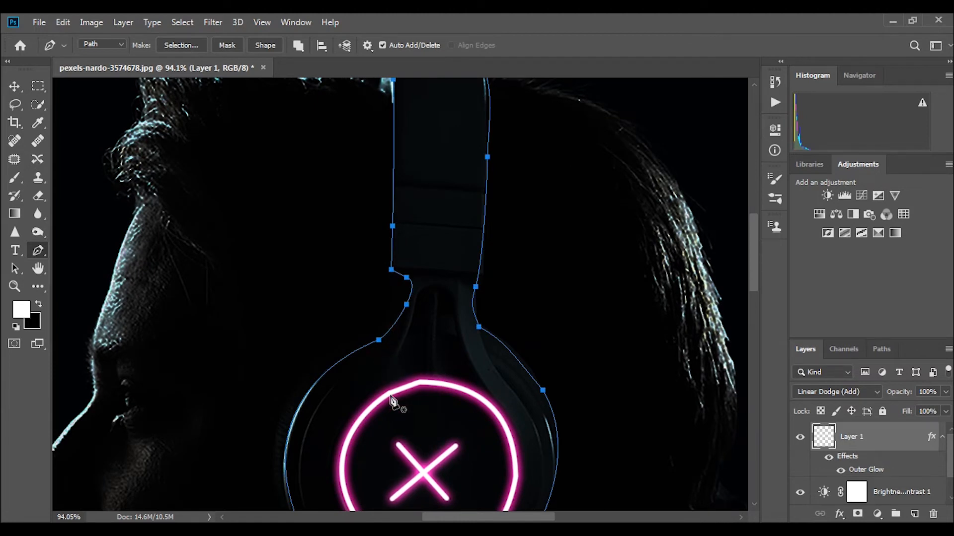
# Stroke the headphone outline path with the Brush, Simulate Pressure off, and delete the path
pyautogui.rightClick(382, 346)
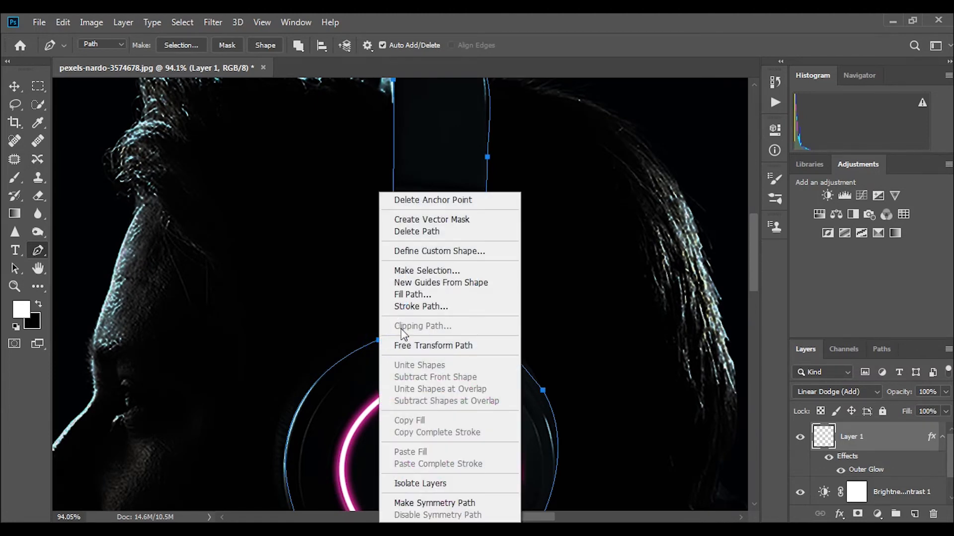
pyautogui.click(416, 305)
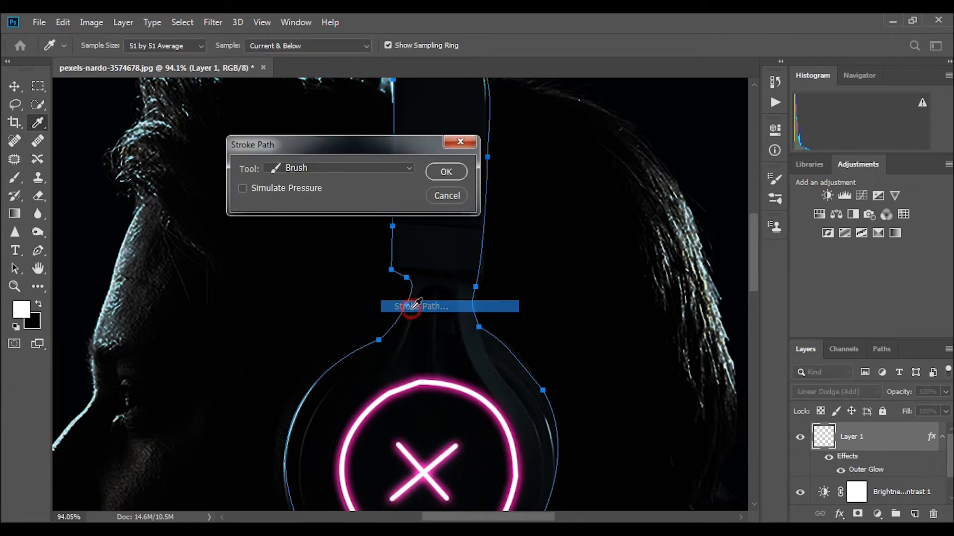
pyautogui.click(446, 172)
pyautogui.rightClick(406, 282)
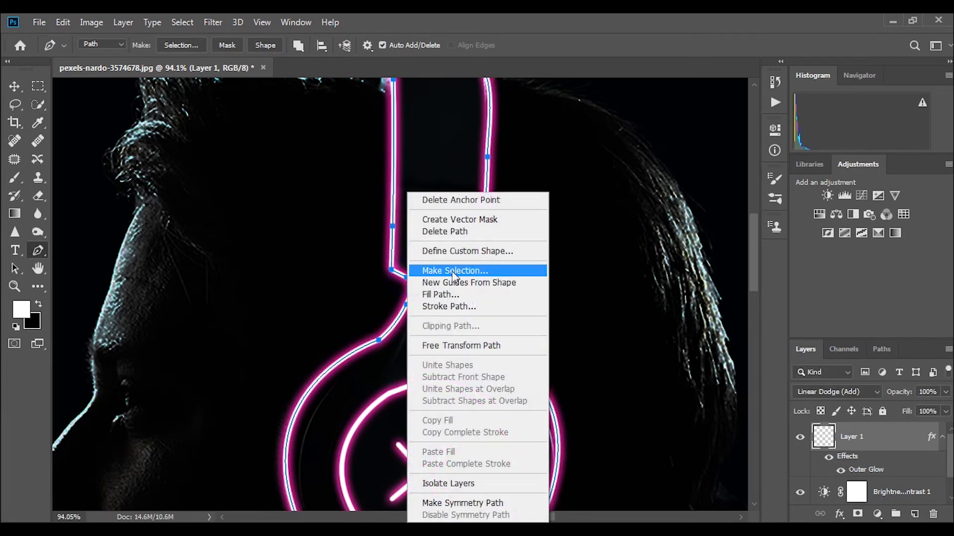
pyautogui.click(475, 231)
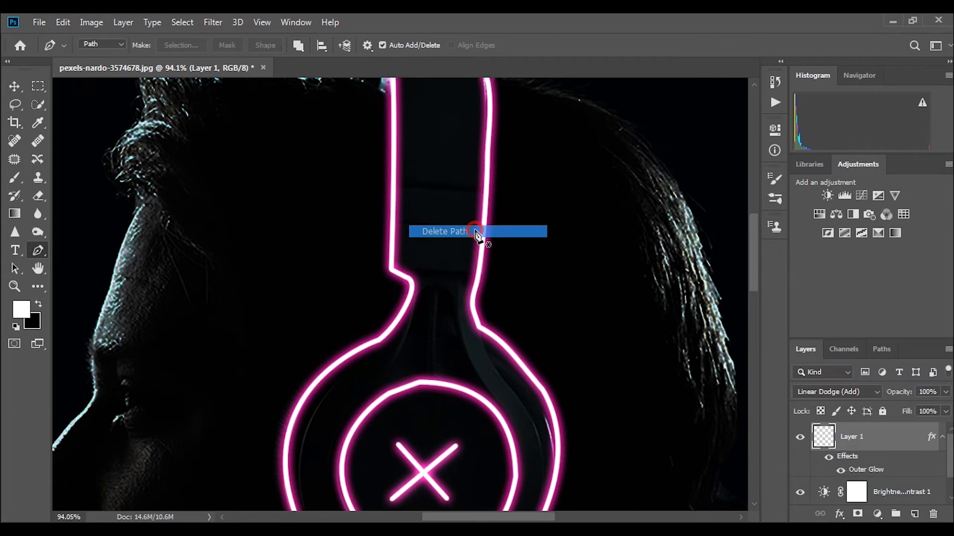
# Trace the jacket collar's front edge down to the image bottom and its upper edge to the neck with Pen paths, stroking both
pyautogui.hotkey('ctrl', '0')
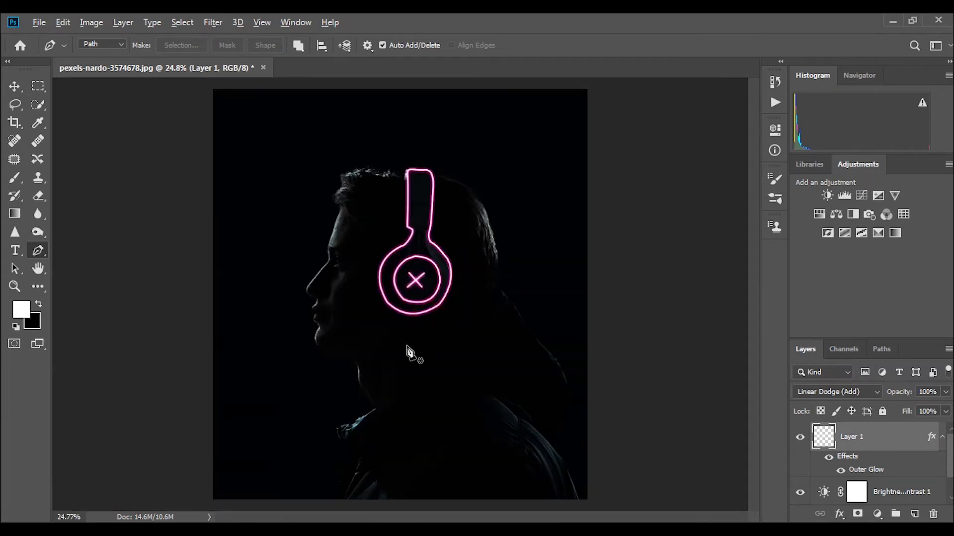
pyautogui.scroll(2, 415, 356)
pyautogui.scroll(2, 390, 364)
pyautogui.moveTo(368, 355); pyautogui.dragTo(439, 141)
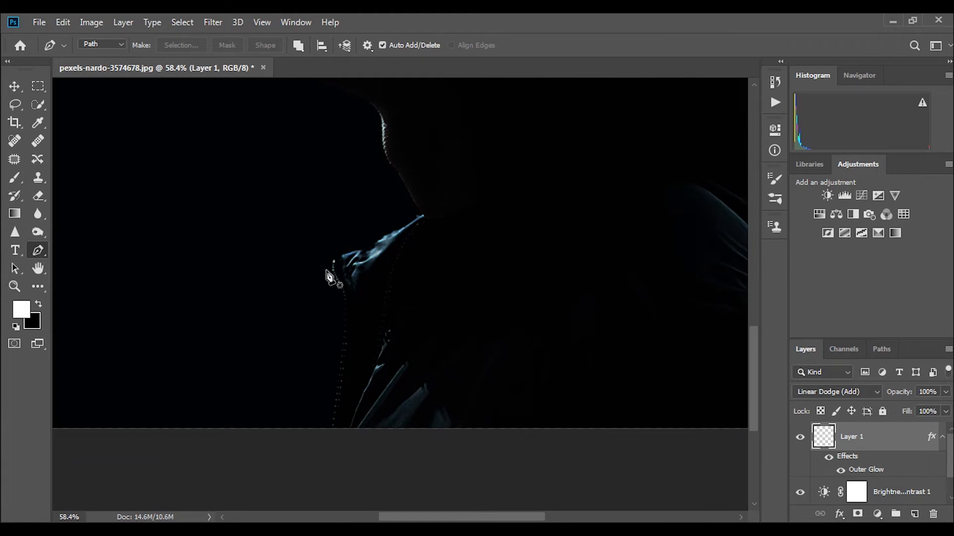
pyautogui.press('Return')
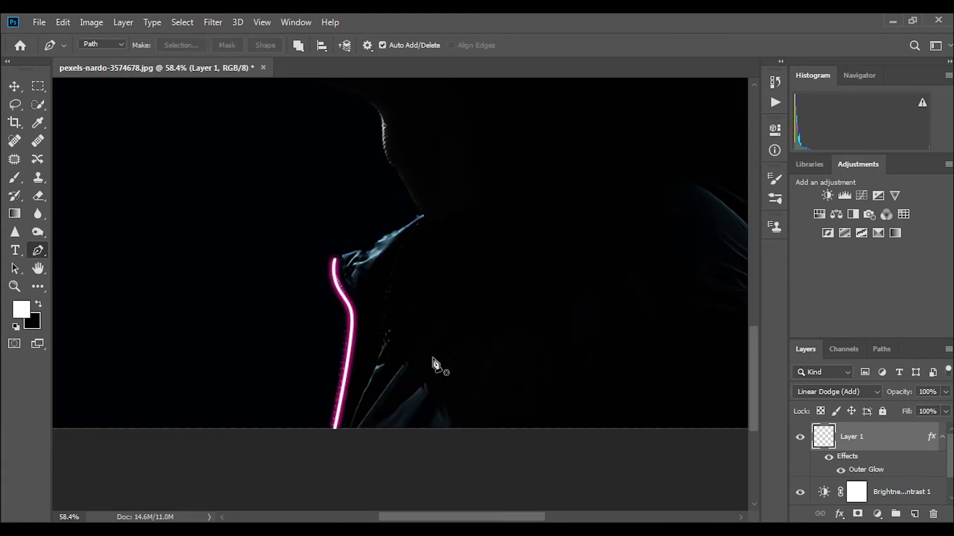
pyautogui.click(424, 215)
pyautogui.moveTo(370, 244); pyautogui.dragTo(336, 273)
# Trace the collar's inner edge from the neck tip down past the image bottom with a curved Pen path and stroke it with the Brush
pyautogui.moveTo(634, 237)
pyautogui.mouseDown()
pyautogui.moveTo(602, 233)
pyautogui.moveTo(558, 175)
pyautogui.mouseUp()
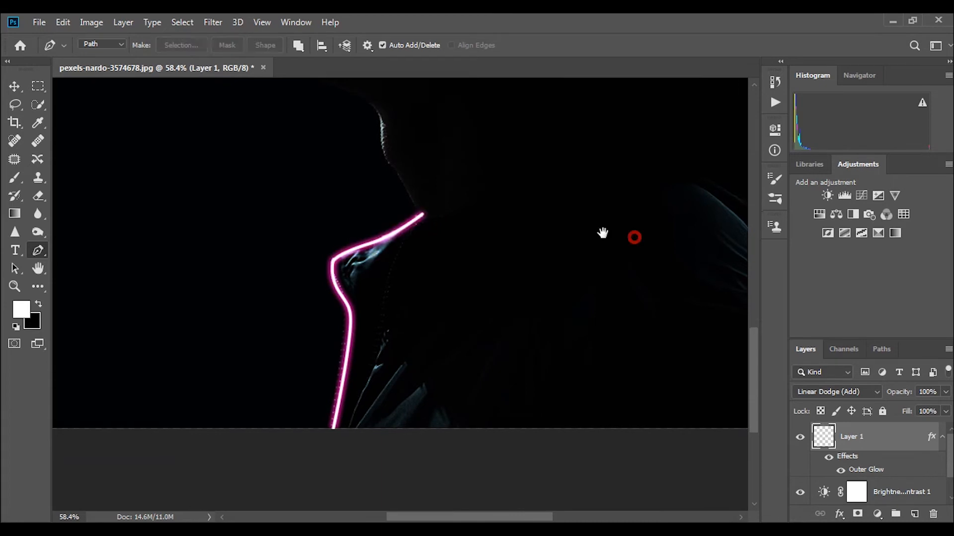
pyautogui.click(345, 160)
pyautogui.moveTo(299, 286)
pyautogui.mouseDown()
pyautogui.moveTo(300, 335)
pyautogui.moveTo(295, 321)
pyautogui.mouseUp()
pyautogui.moveTo(275, 371); pyautogui.dragTo(264, 398)
pyautogui.rightClick(301, 213)
pyautogui.click(358, 304)
pyautogui.click(446, 174)
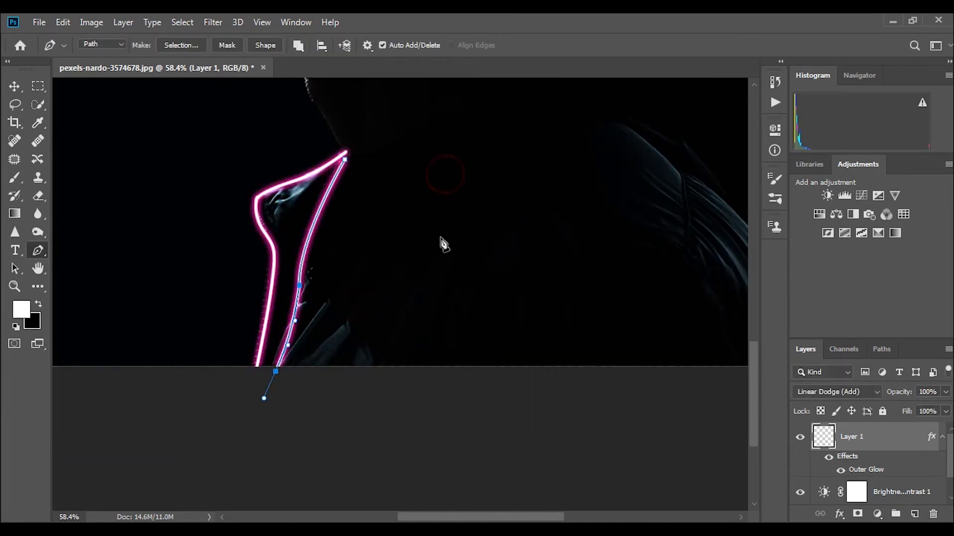
# Stroke the collar's inner edge path once more with the Brush and delete the path
pyautogui.rightClick(325, 208)
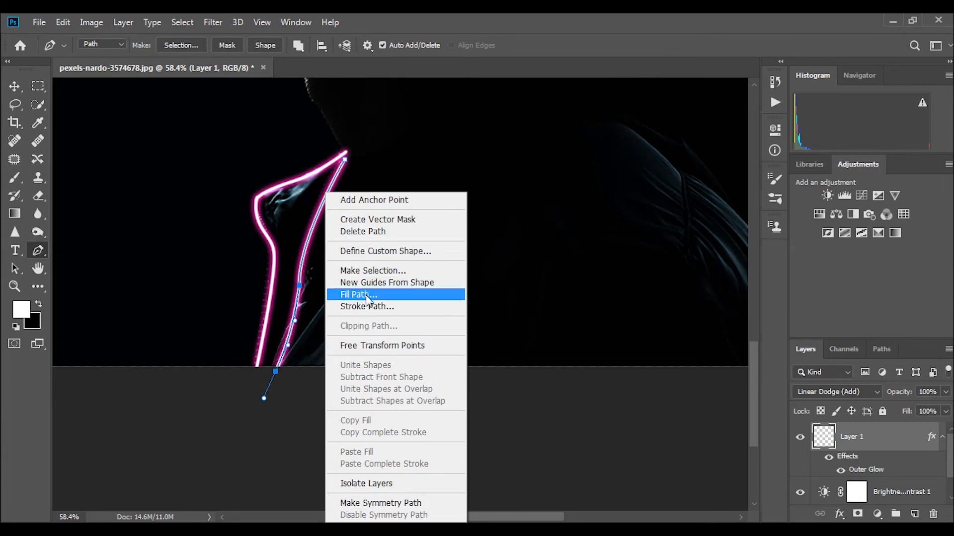
pyautogui.click(370, 307)
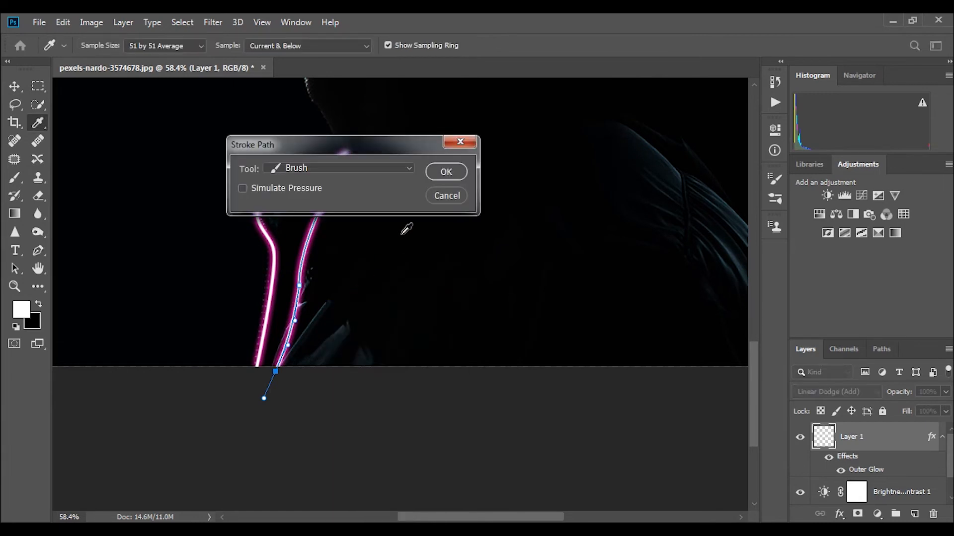
pyautogui.click(432, 176)
pyautogui.rightClick(331, 190)
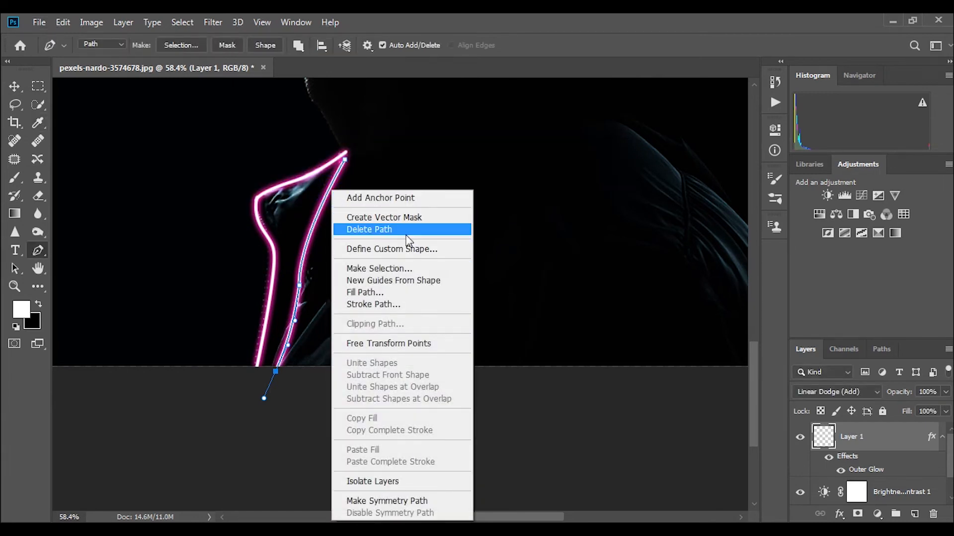
pyautogui.click(406, 230)
# Add a new layer above Layer 1 and copy Layer 1's layer style onto it
pyautogui.scroll(-5, 417, 238)
pyautogui.moveTo(449, 183); pyautogui.dragTo(469, 304)
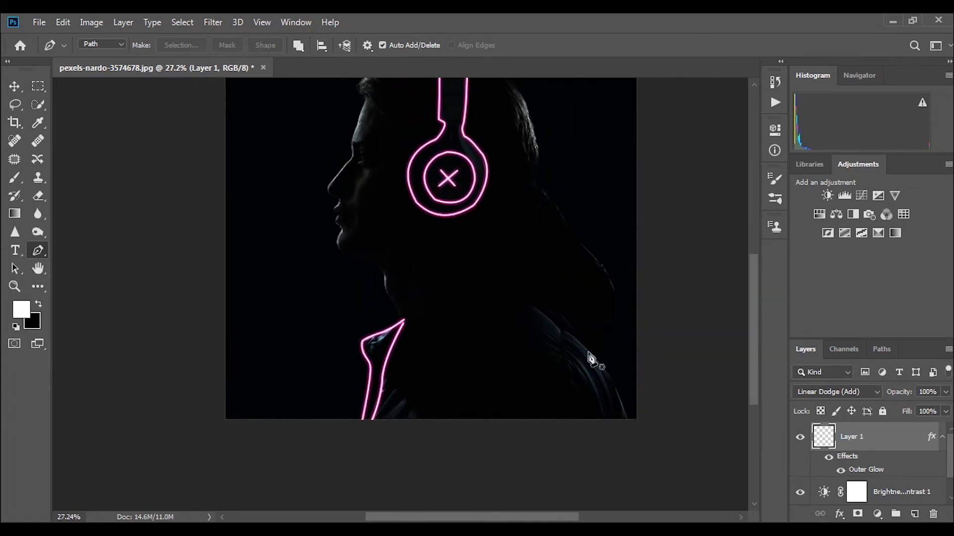
pyautogui.click(914, 514)
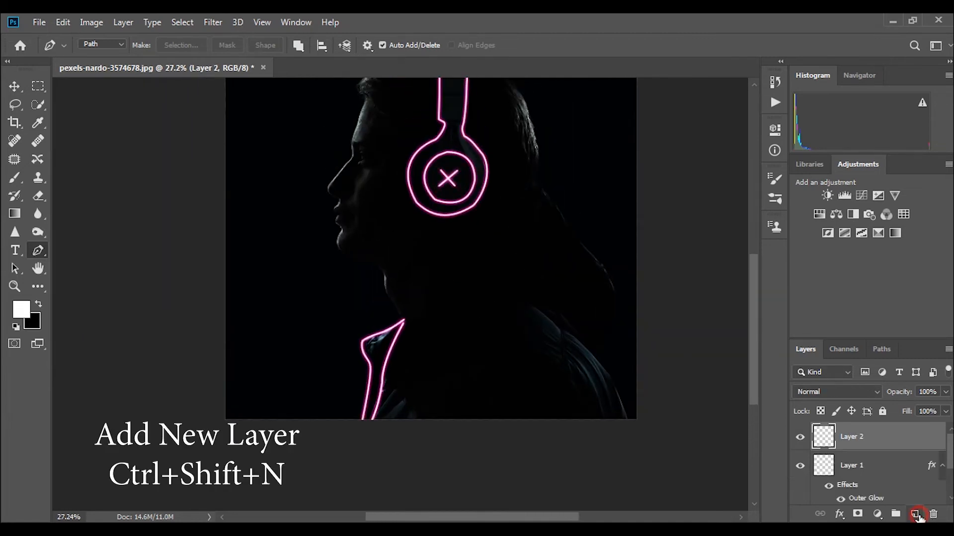
pyautogui.scroll(-1, 892, 463)
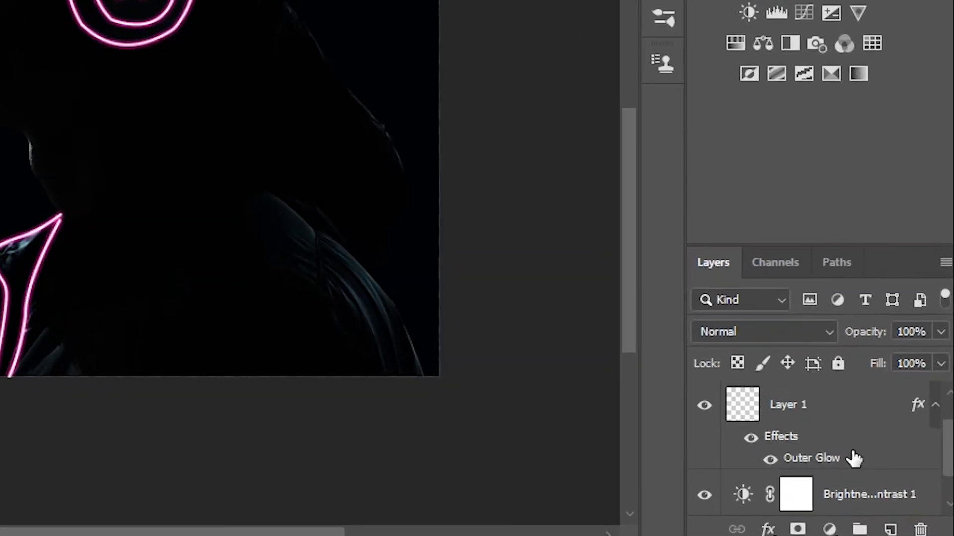
pyautogui.scroll(1, 844, 455)
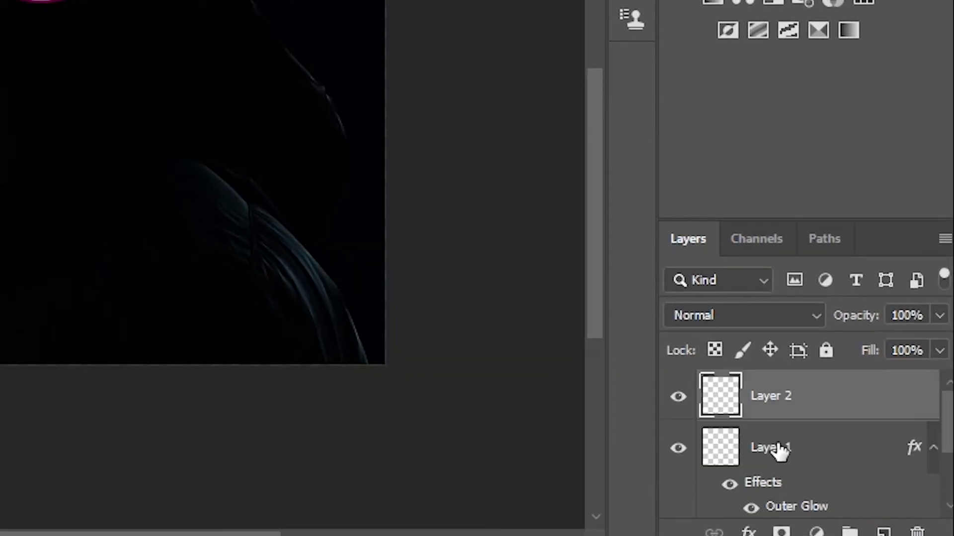
pyautogui.click(790, 450)
pyautogui.rightClick(771, 452)
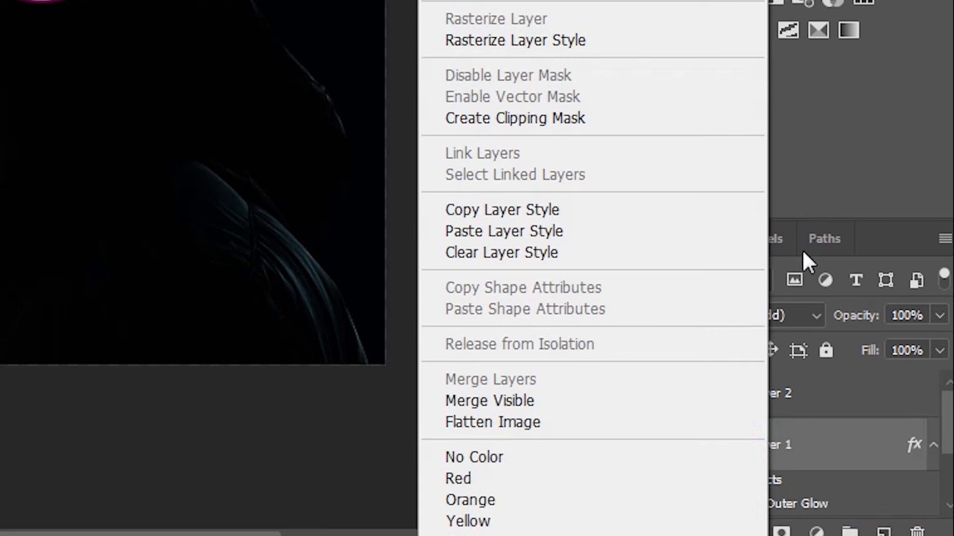
pyautogui.click(509, 211)
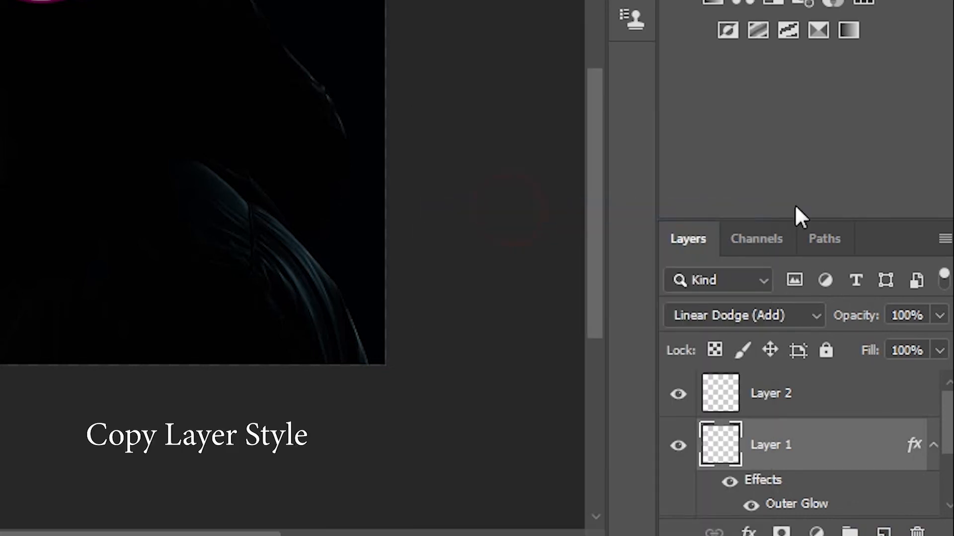
pyautogui.click(822, 392)
pyautogui.rightClick(823, 397)
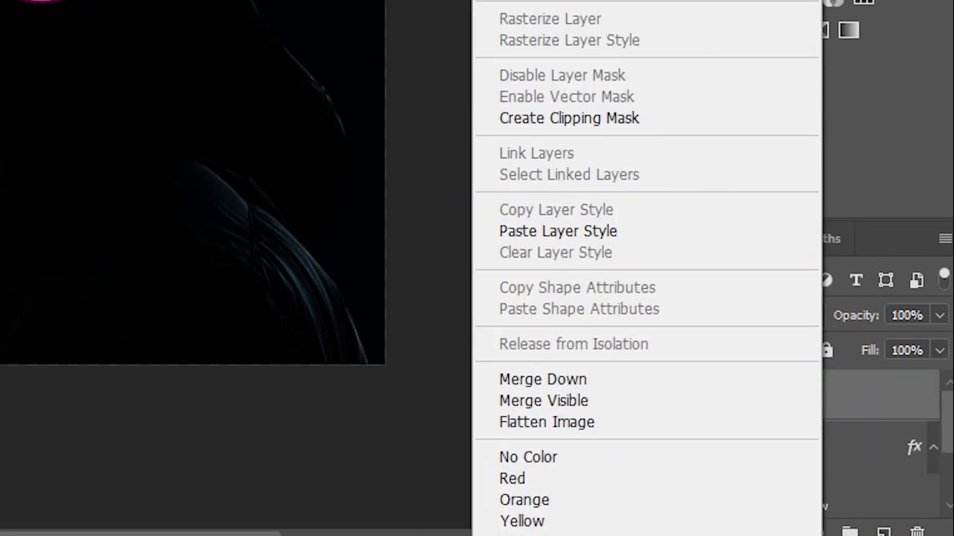
pyautogui.click(634, 230)
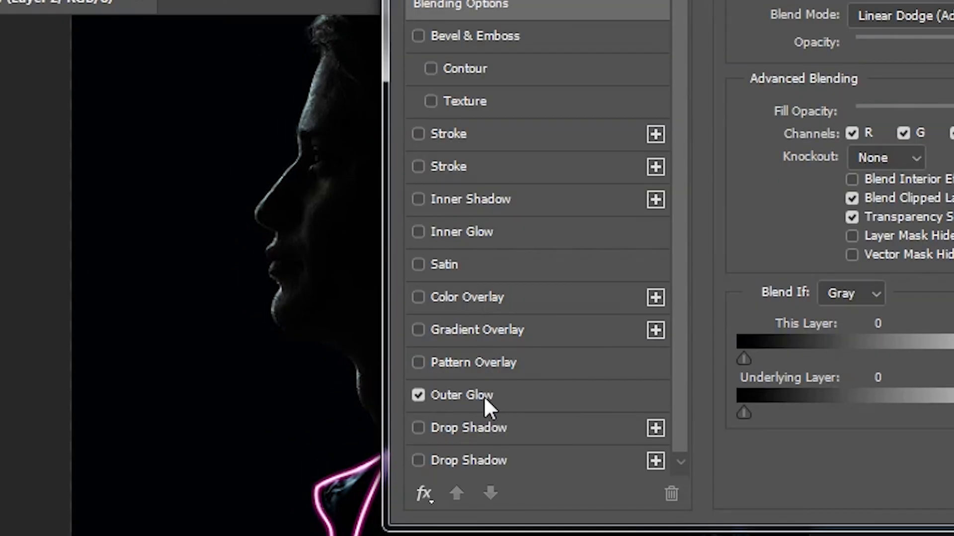
# Change Layer 2's Outer Glow color to green with hue 126°, saturation 100% and brightness 100%
pyautogui.click(484, 396)
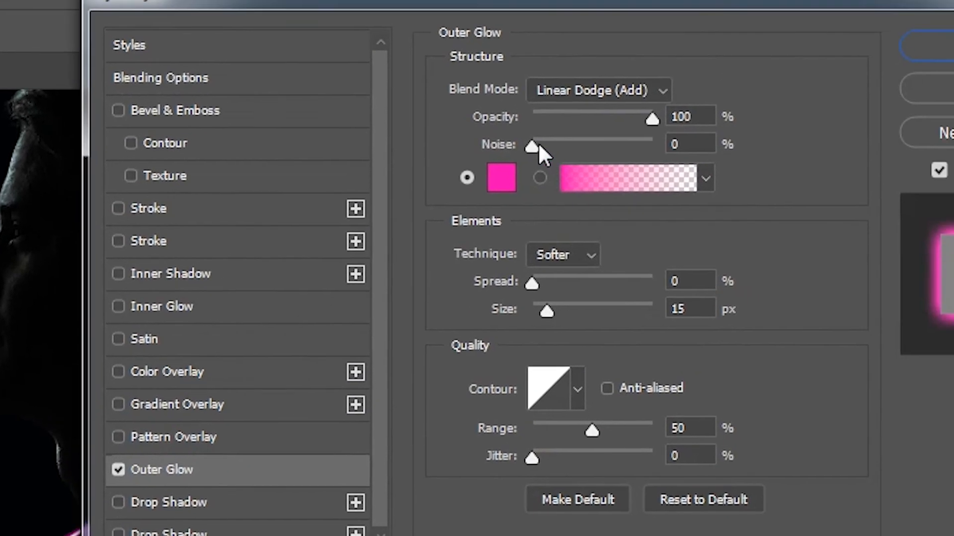
pyautogui.click(501, 177)
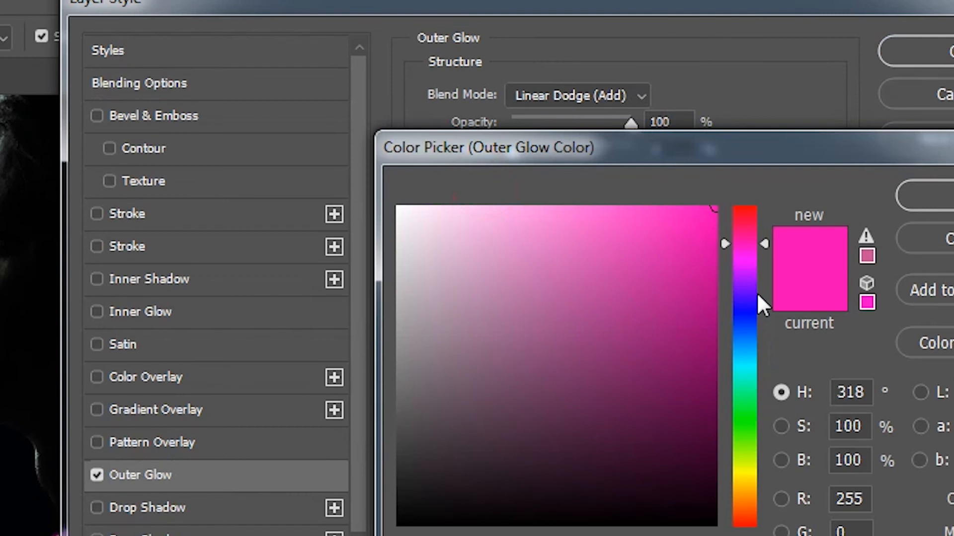
pyautogui.moveTo(758, 333); pyautogui.dragTo(758, 286)
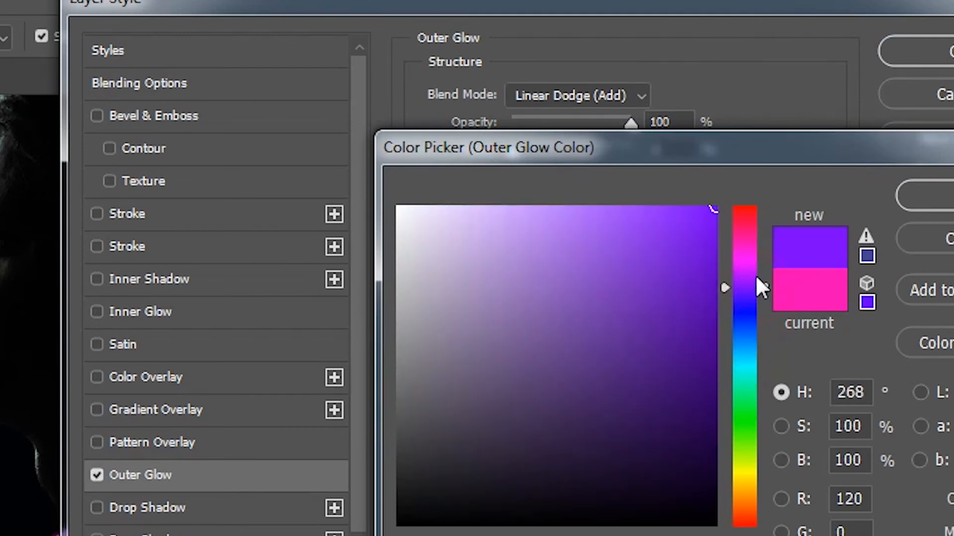
pyautogui.click(755, 415)
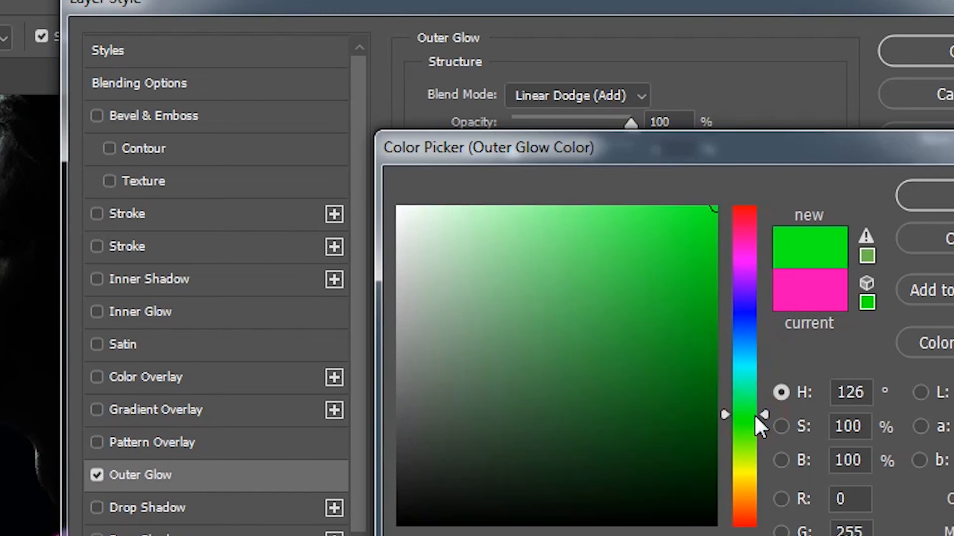
pyautogui.click(918, 196)
pyautogui.press('Return')
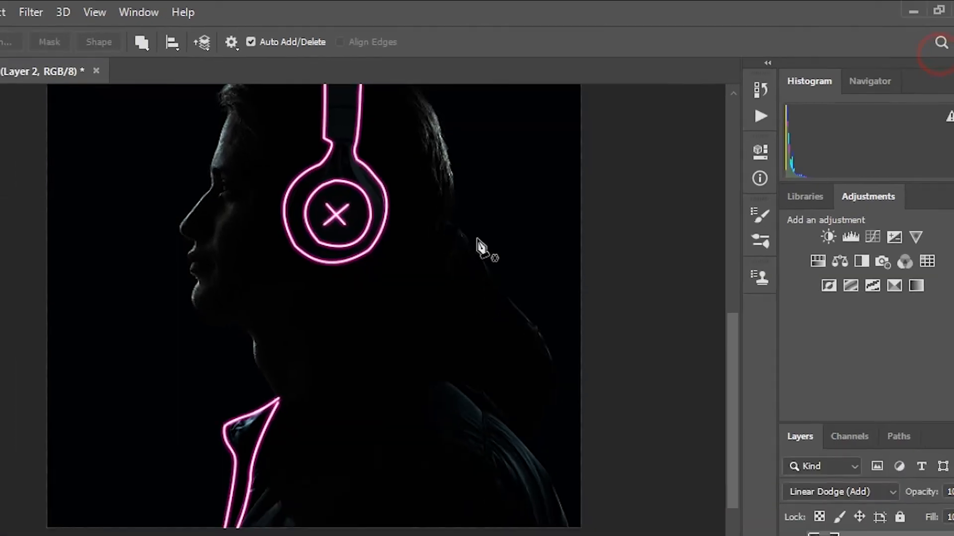
# Trace the face profile with a curved Pen path from the hairline over forehead, nose, lips, chin and neck to the collar tip
pyautogui.scroll(4, 357, 145)
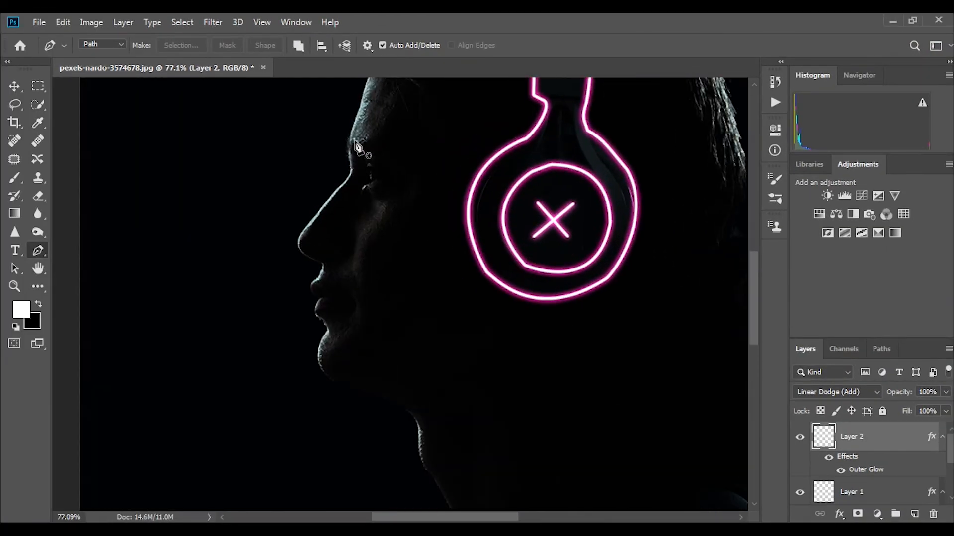
pyautogui.scroll(3, 357, 145)
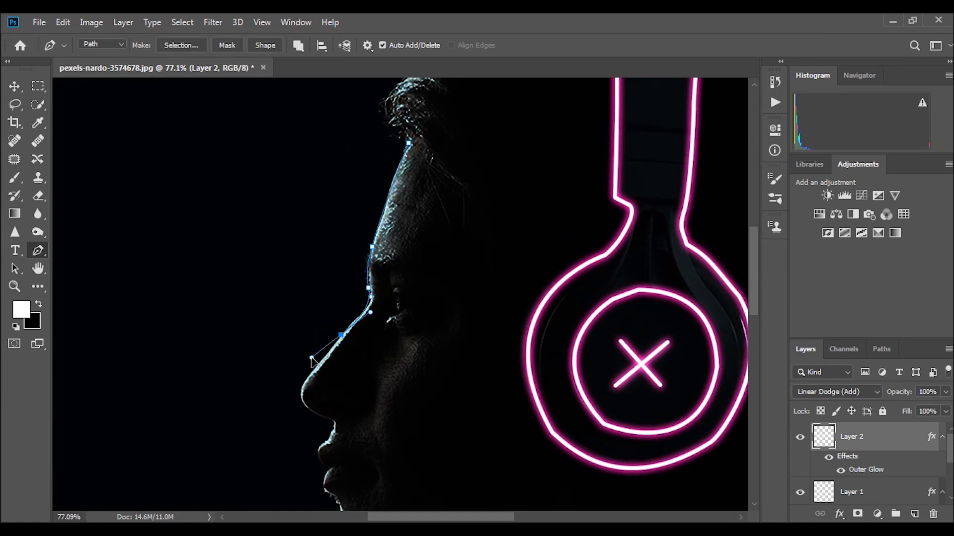
pyautogui.moveTo(312, 361); pyautogui.dragTo(363, 208)
pyautogui.moveTo(378, 263); pyautogui.dragTo(418, 277)
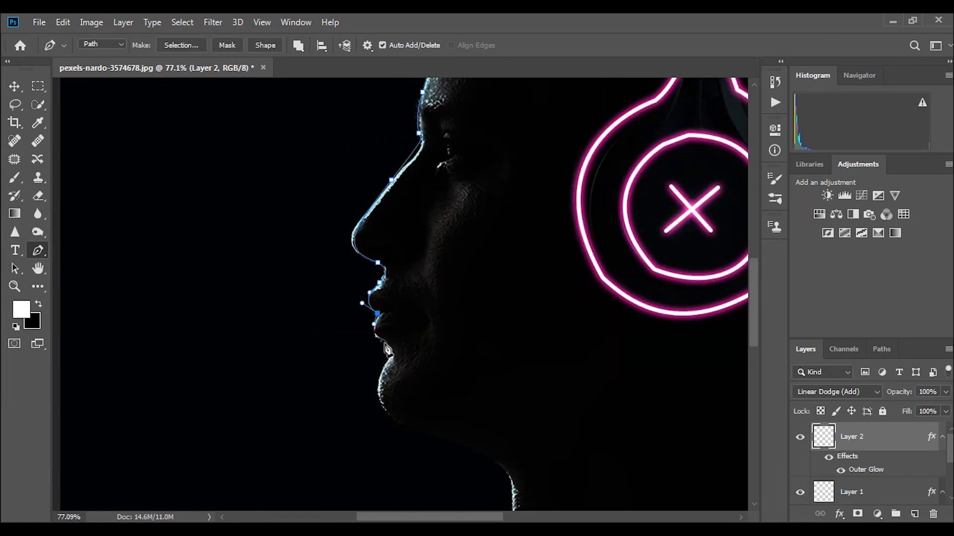
pyautogui.moveTo(396, 392); pyautogui.dragTo(347, 238)
pyautogui.click(351, 275)
pyautogui.click(415, 300)
pyautogui.moveTo(483, 336); pyautogui.dragTo(494, 252)
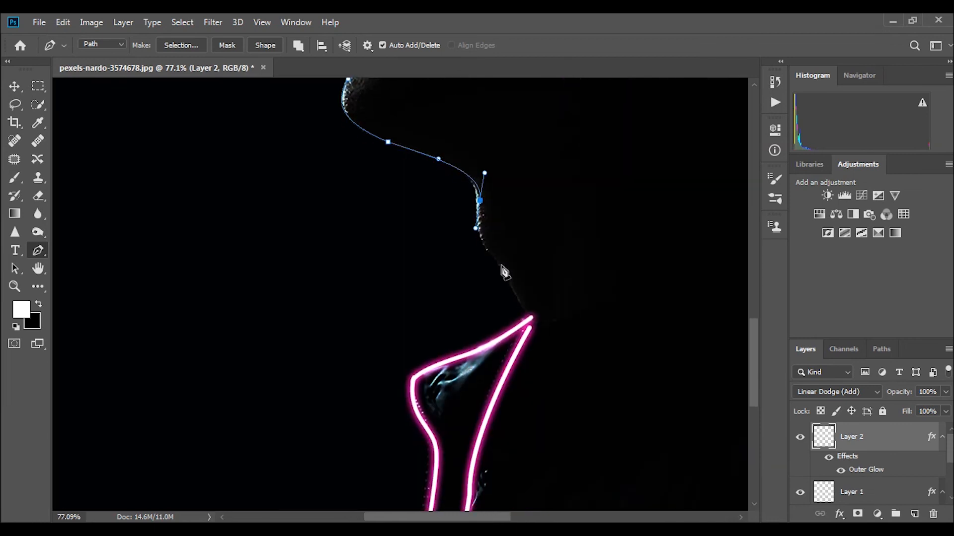
# Stroke the face profile path on Layer 2 with the Brush, Simulate Pressure off, and delete the path
pyautogui.rightClick(478, 194)
pyautogui.click(502, 311)
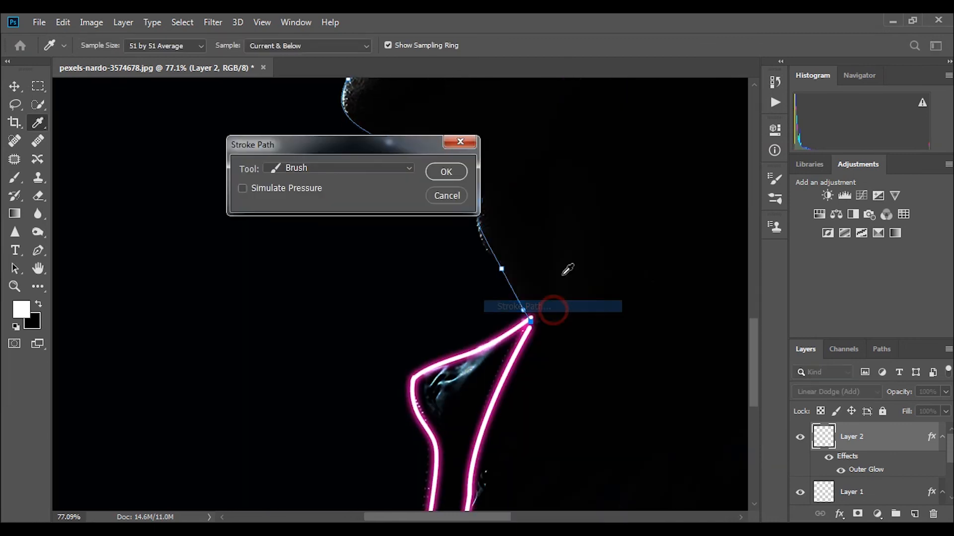
pyautogui.click(451, 173)
pyautogui.scroll(-5, 534, 236)
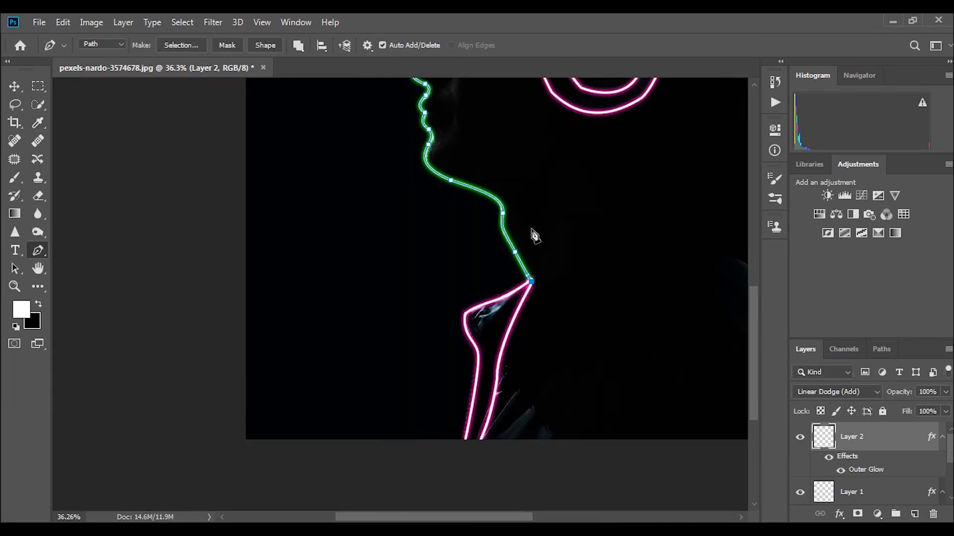
pyautogui.rightClick(462, 197)
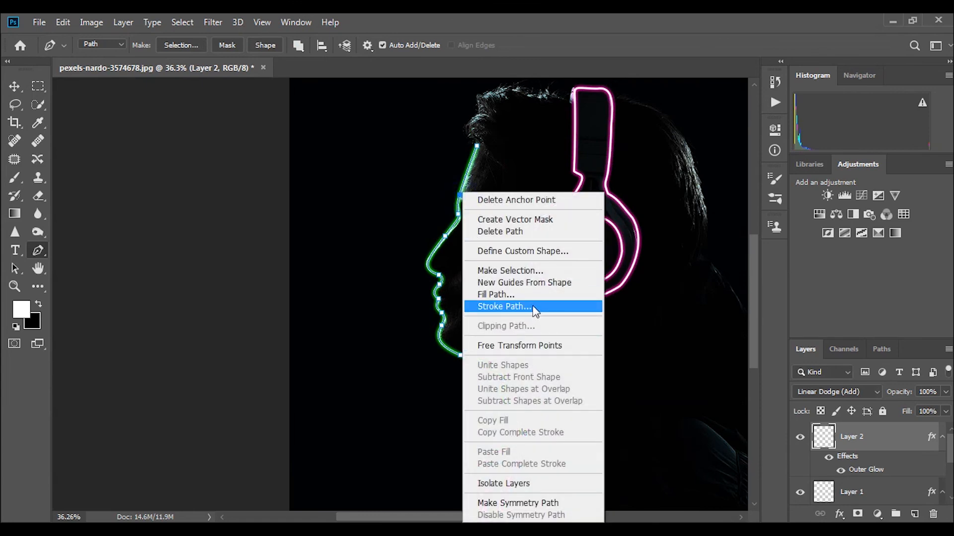
pyautogui.click(515, 232)
# Draw a short vertical Pen line on the headphone stem above the inner ring, stroke it with the Brush, and delete the path
pyautogui.scroll(-2, 385, 366)
pyautogui.scroll(5, 379, 154)
pyautogui.click(412, 212)
pyautogui.click(408, 286)
pyautogui.rightClick(409, 286)
pyautogui.click(442, 171)
pyautogui.click(428, 234)
# Draw a Pen line across the lower headband between its two pink edges, stroke it with the Brush, and delete the path
pyautogui.scroll(3, 397, 298)
pyautogui.click(453, 332)
pyautogui.rightClick(454, 331)
pyautogui.click(445, 172)
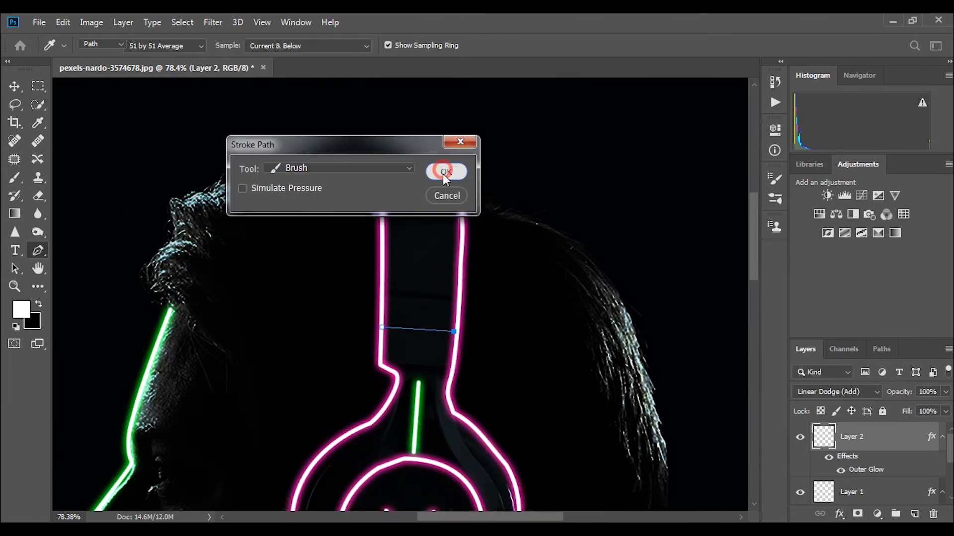
pyautogui.rightClick(423, 224)
pyautogui.click(442, 231)
# Draw a second Pen line across the headband just above the first green one and stroke it with the Brush
pyautogui.click(383, 293)
pyautogui.click(456, 297)
pyautogui.rightClick(417, 297)
pyautogui.click(452, 309)
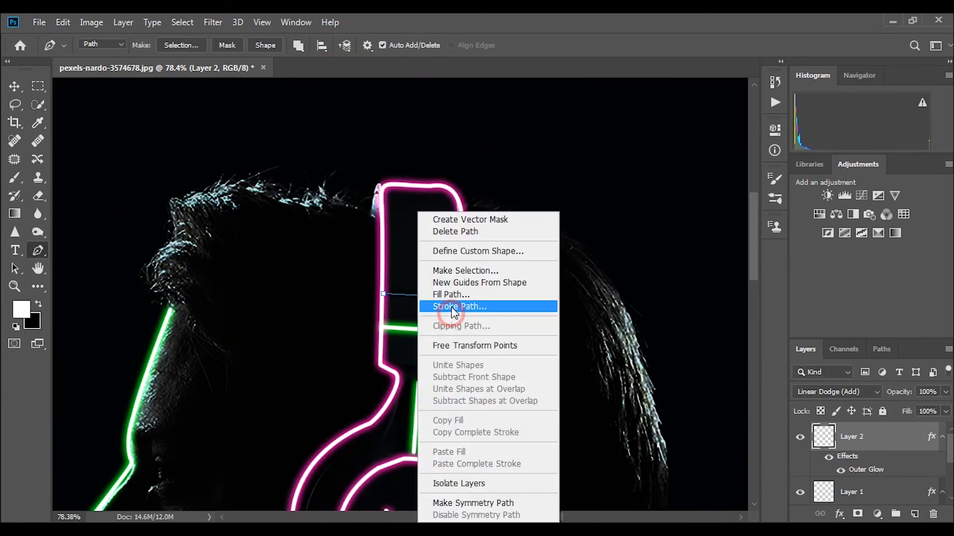
# Stroke the curved path along the jacket's back shoulder with the Brush and delete the path
pyautogui.rightClick(463, 273)
pyautogui.click(497, 306)
pyautogui.press('Return')
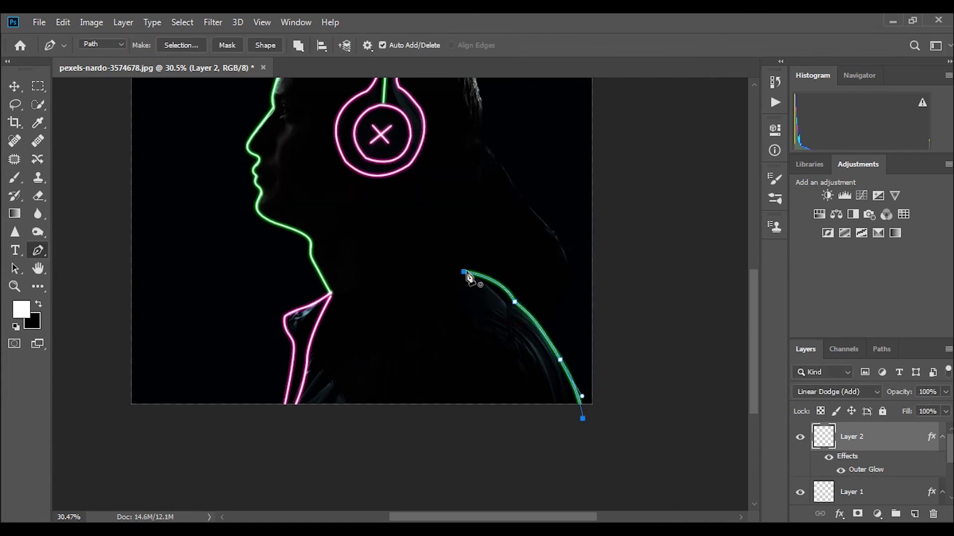
pyautogui.rightClick(467, 276)
pyautogui.click(497, 232)
pyautogui.scroll(-5, 496, 298)
pyautogui.scroll(5, 394, 382)
pyautogui.moveTo(348, 354); pyautogui.dragTo(397, 311)
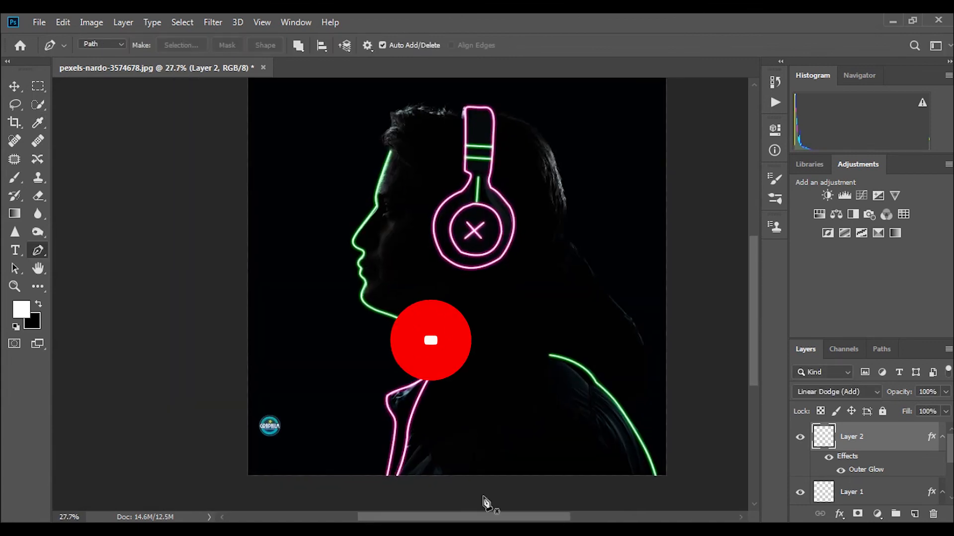